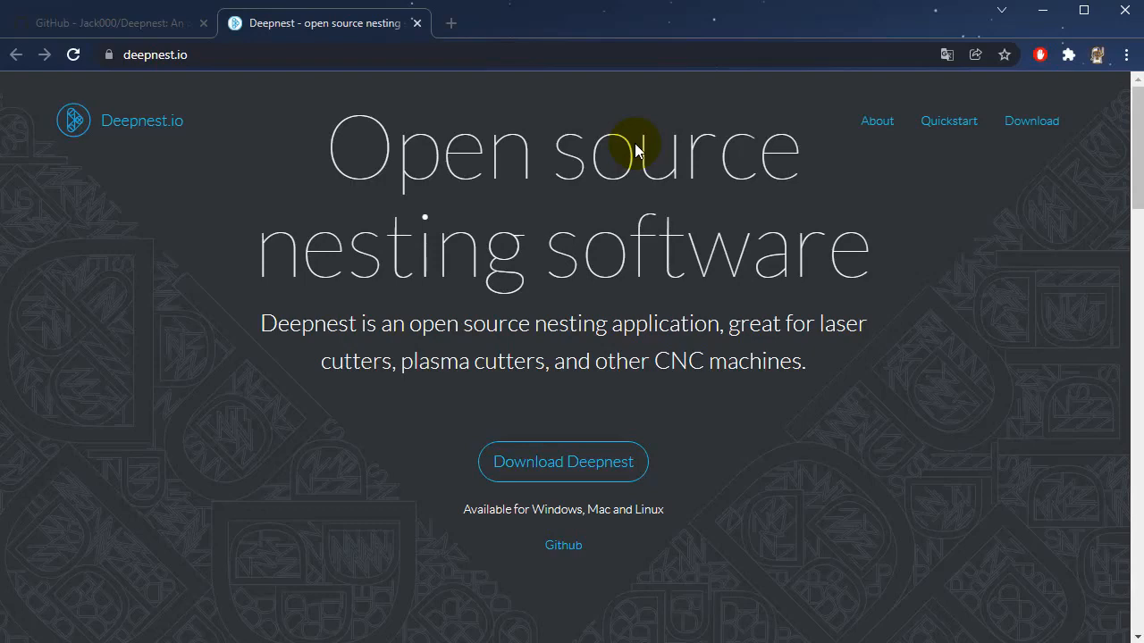
# Look through the deepnest.io page and download the Windows version of Deepnest.
pyautogui.scroll(-10, 674, 152)
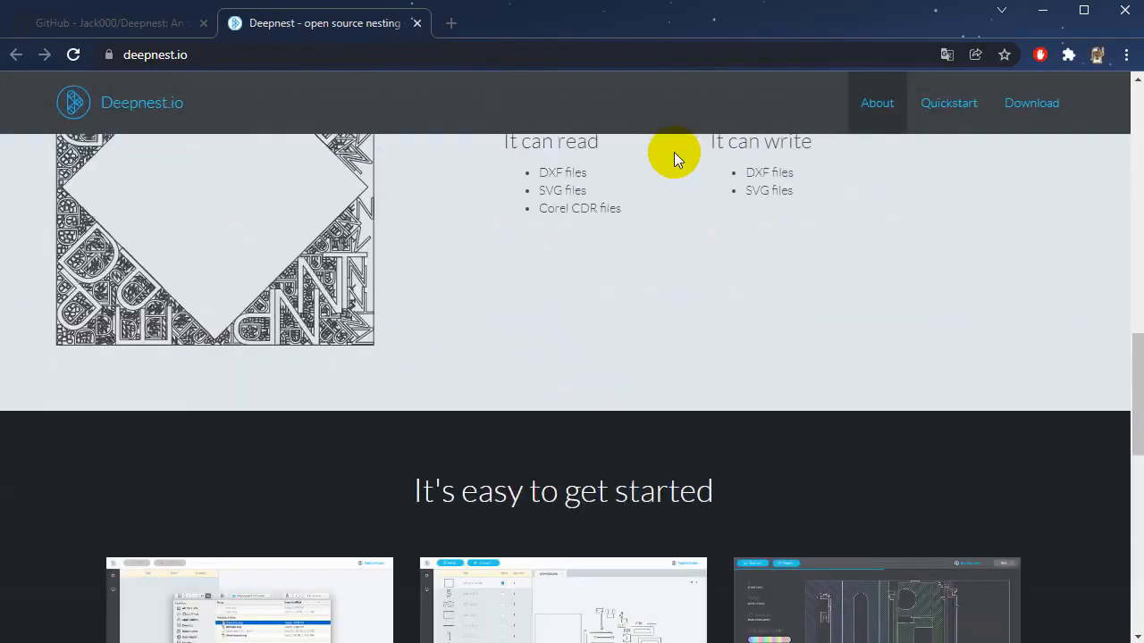
pyautogui.scroll(-5, 674, 152)
pyautogui.scroll(12, 581, 286)
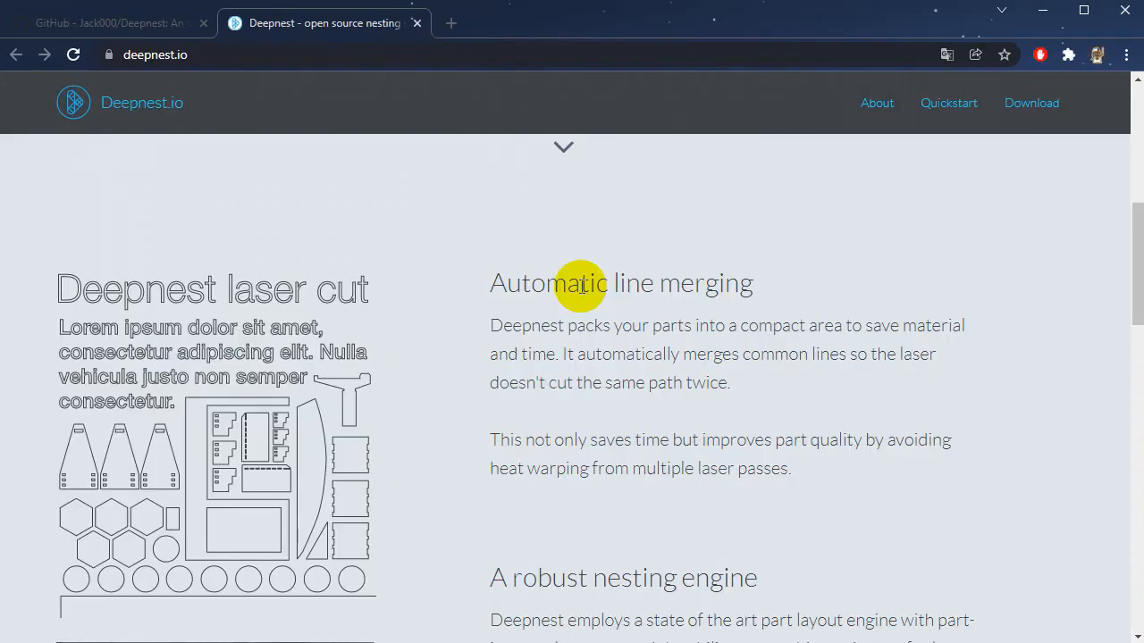
pyautogui.scroll(6, 581, 286)
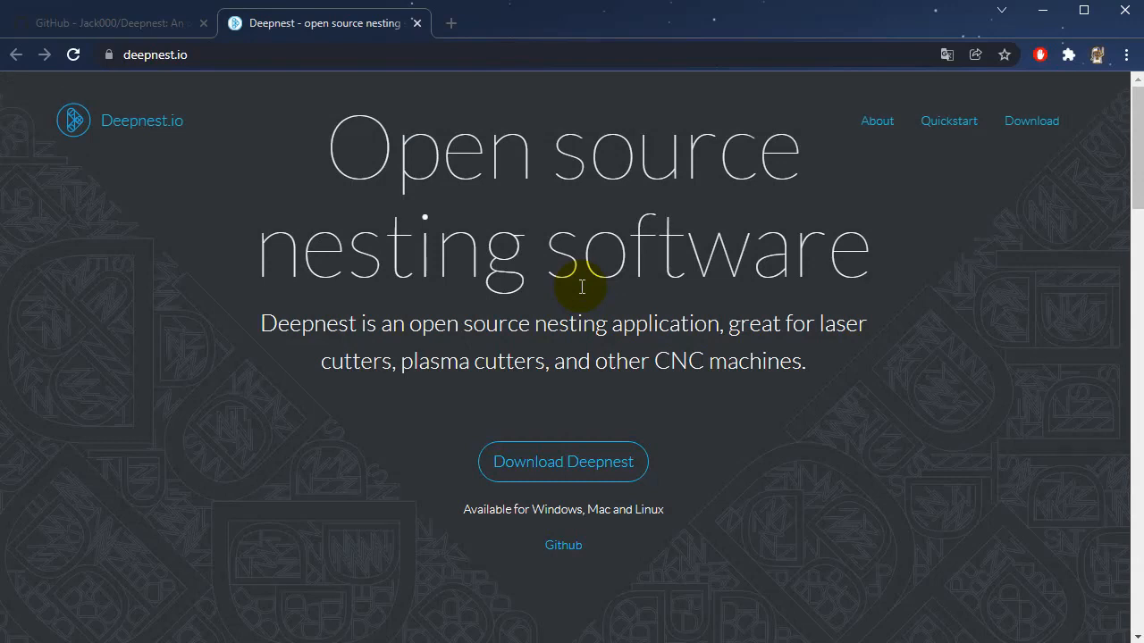
pyautogui.click(248, 52)
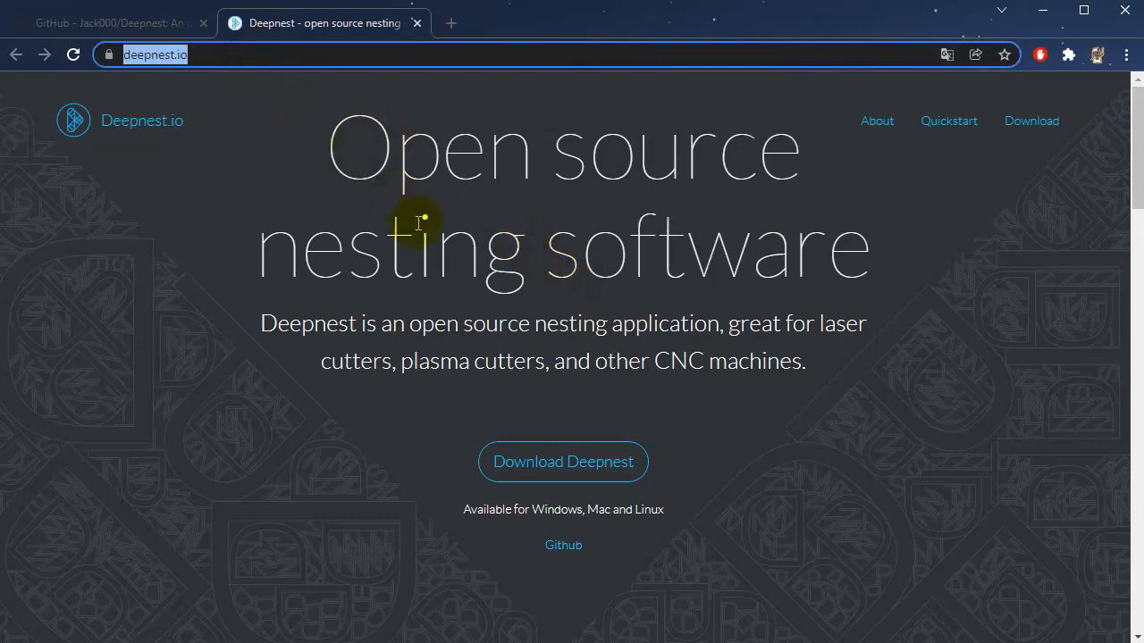
pyautogui.click(589, 469)
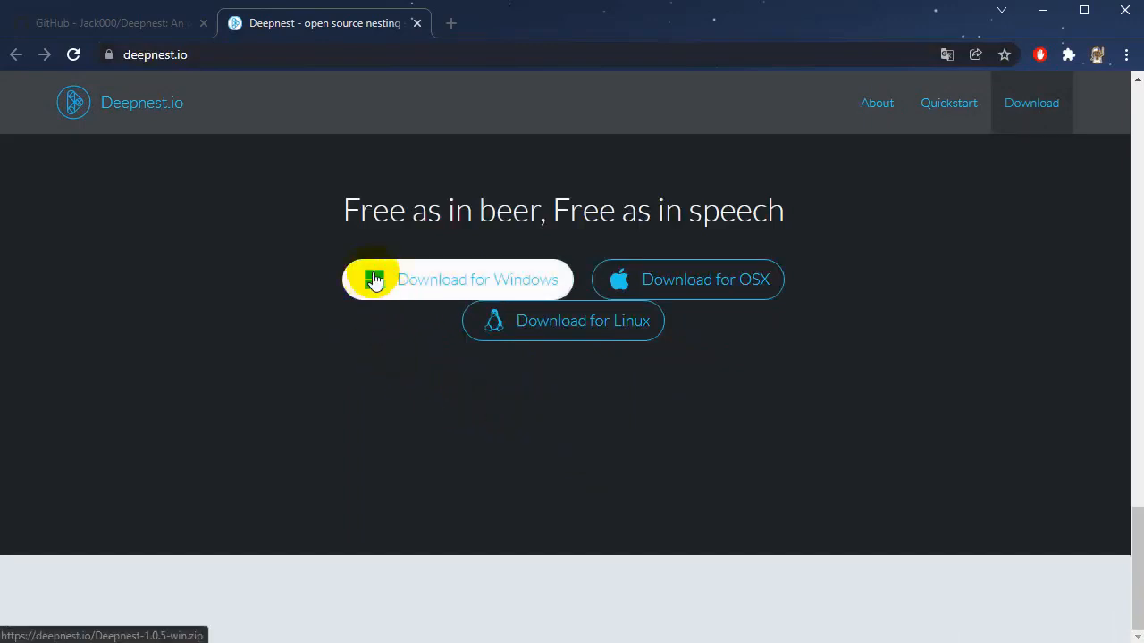
pyautogui.click(518, 282)
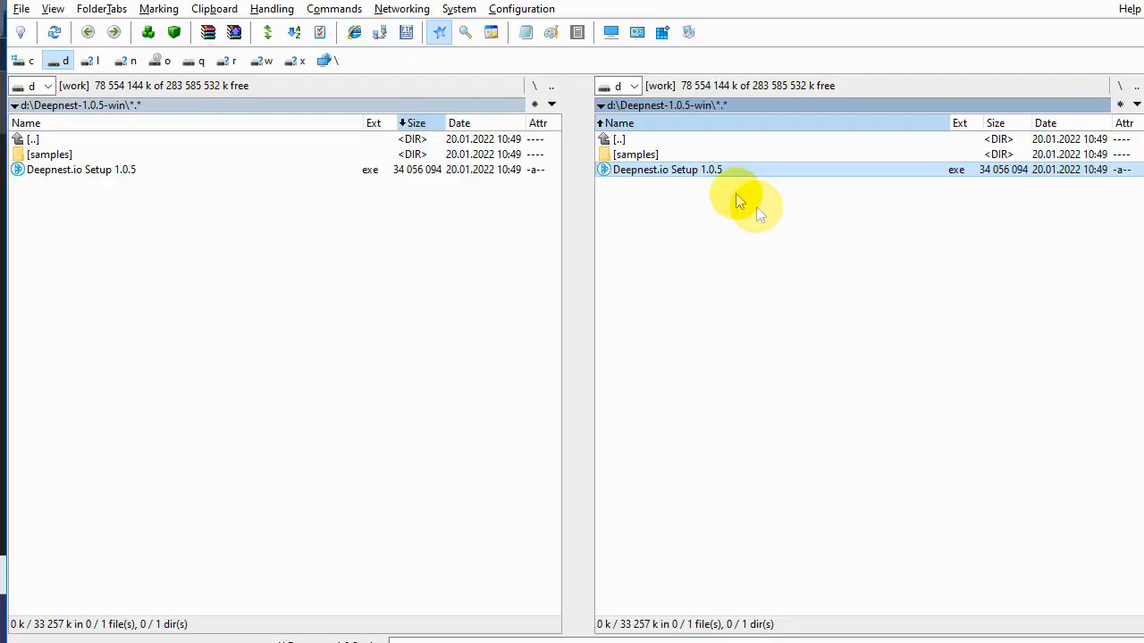
# Locate the samples folder and the Deepnest.io Setup 1.0.5 installer in Deepnest-1.0.5-win, and switch to Deepnest.
pyautogui.click(665, 154)
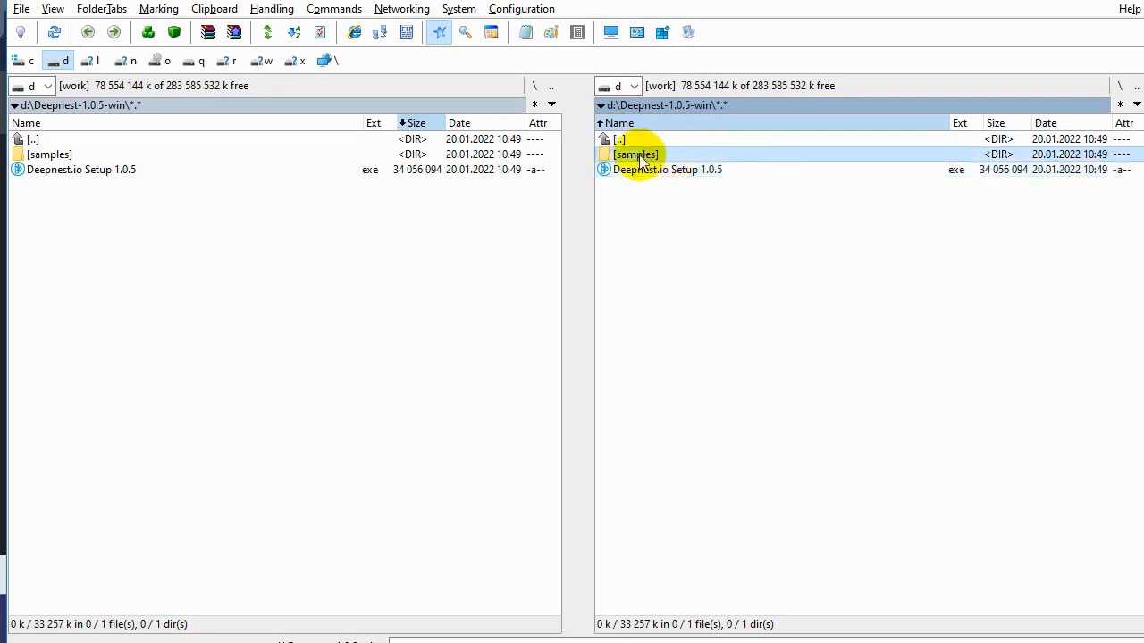
pyautogui.click(749, 177)
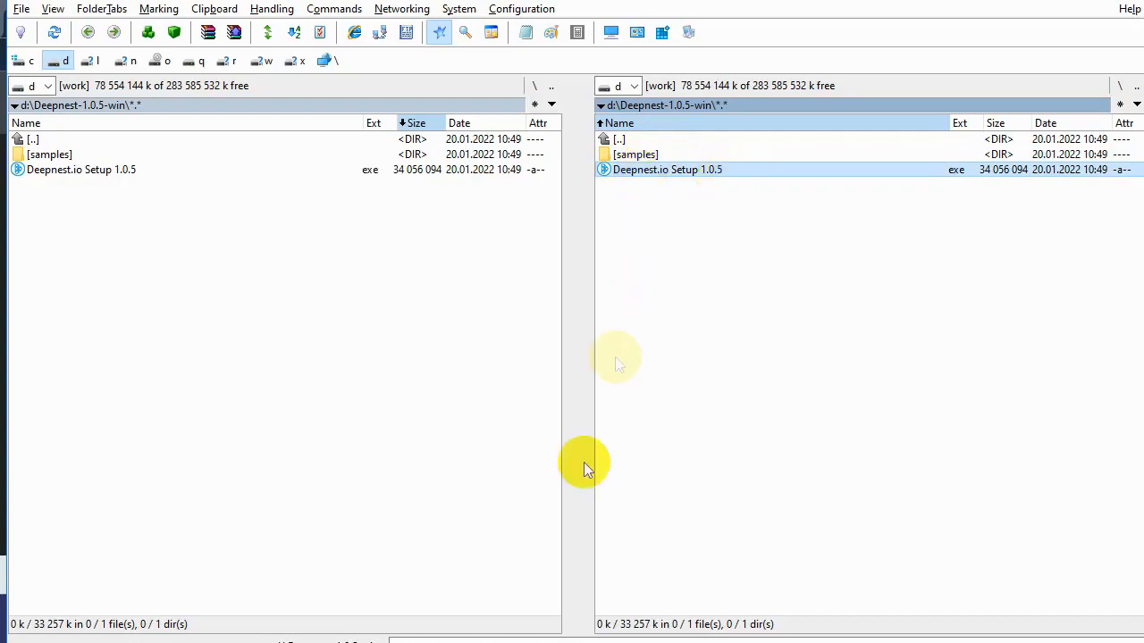
pyautogui.click(527, 642)
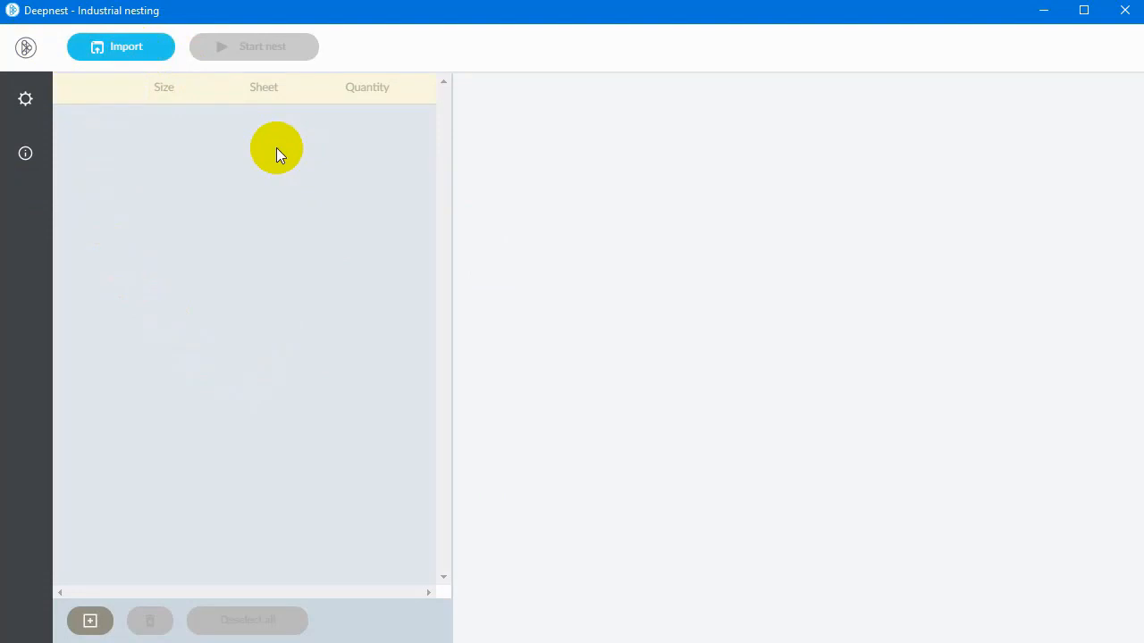
# View the program's version information and open the nesting configuration settings.
pyautogui.click(28, 99)
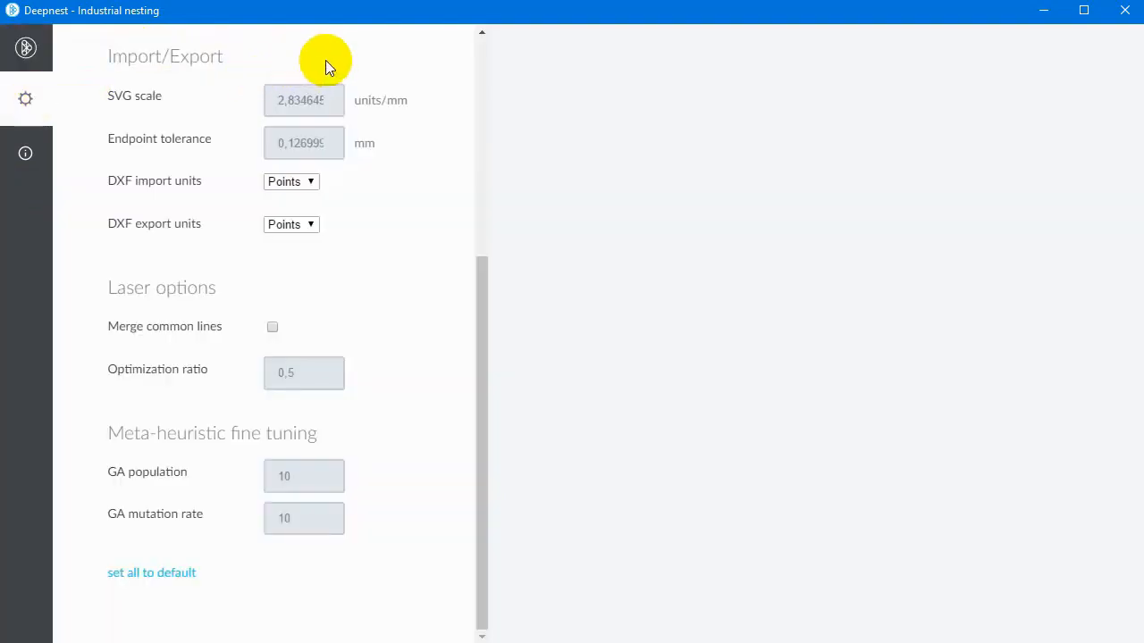
pyautogui.click(27, 158)
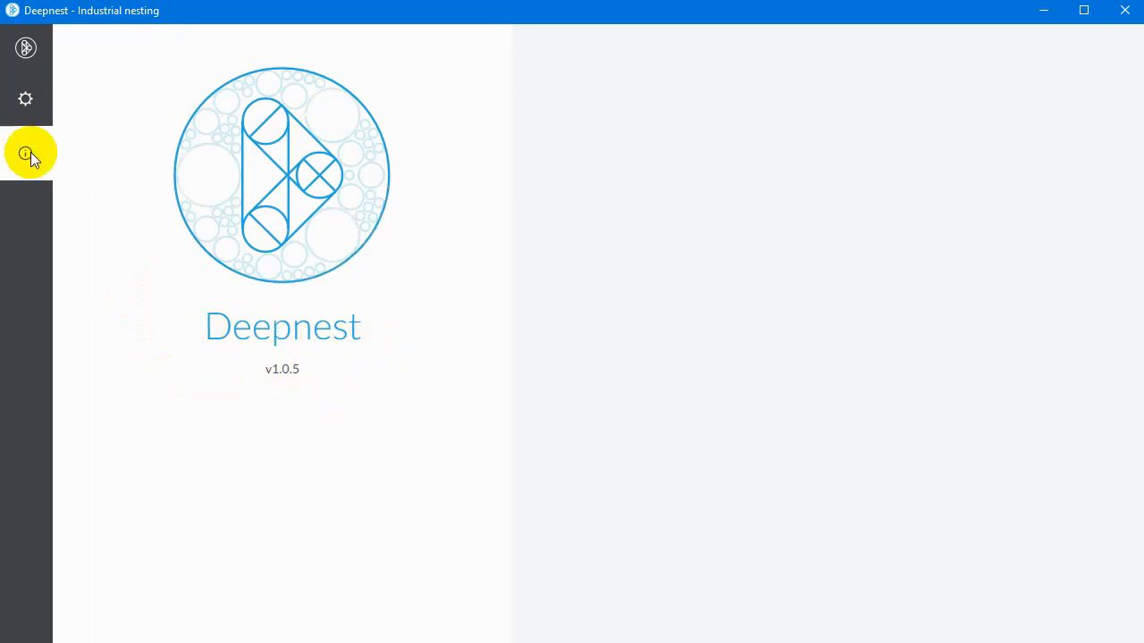
pyautogui.click(28, 102)
pyautogui.scroll(5, 117, 83)
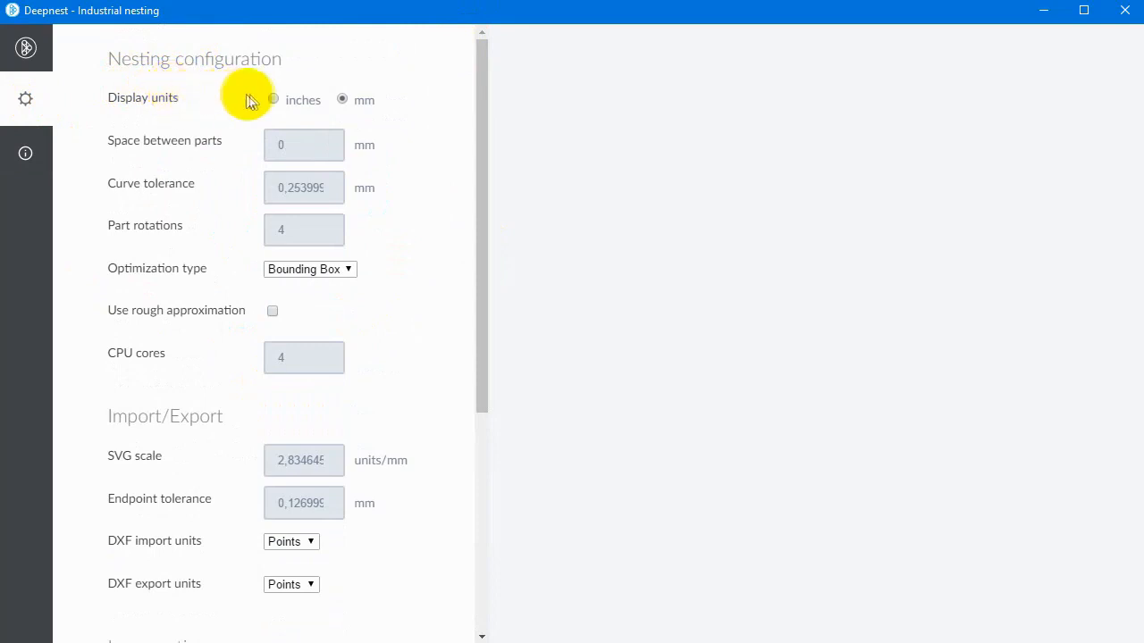
# Try inches as display units, return to mm, and read the explanations of part spacing, curve tolerance and part rotations.
pyautogui.click(273, 100)
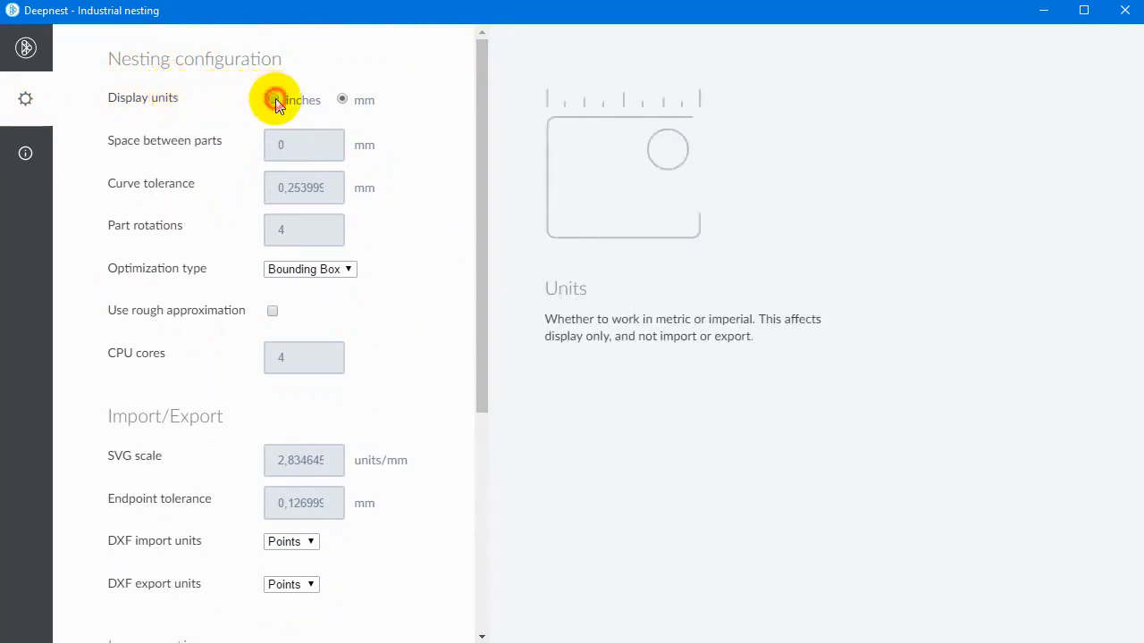
pyautogui.click(341, 100)
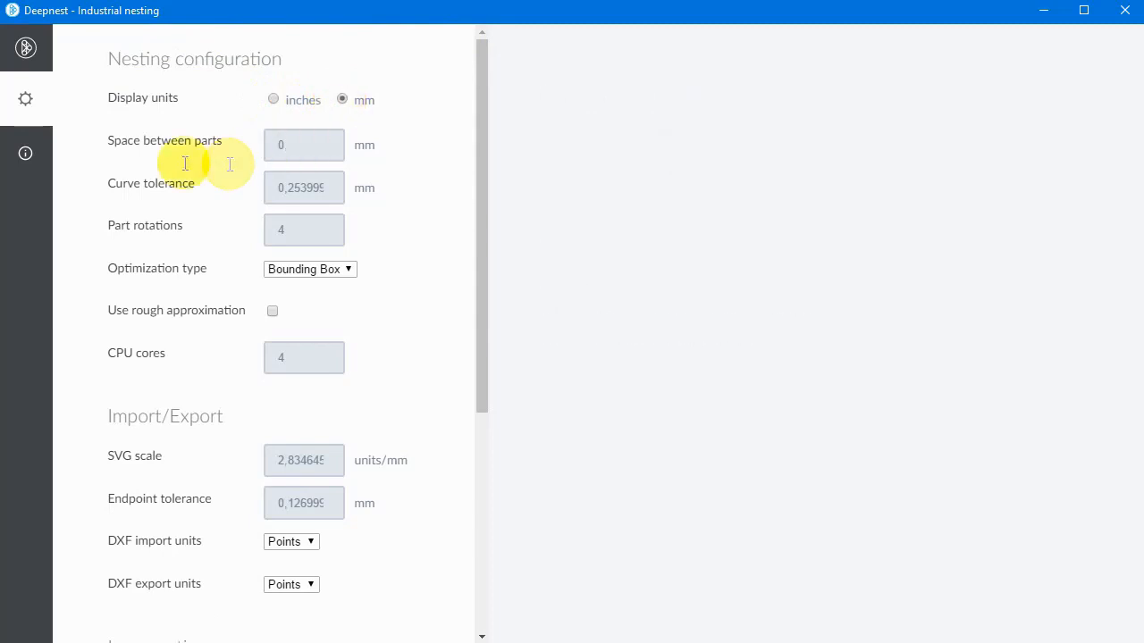
pyautogui.moveTo(271, 139)
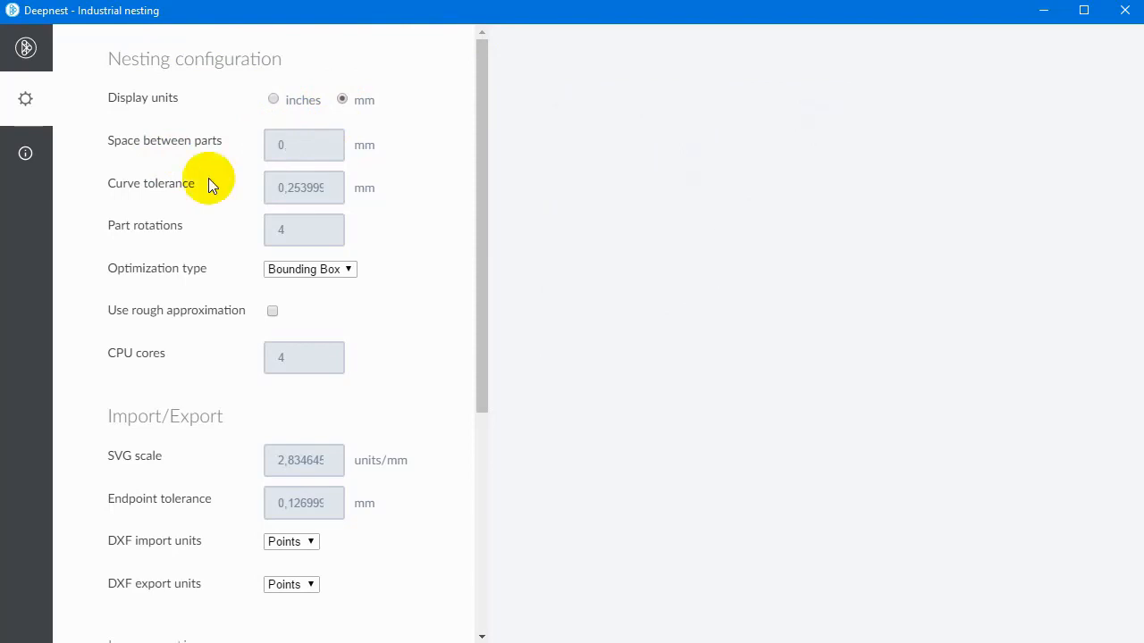
pyautogui.moveTo(289, 188)
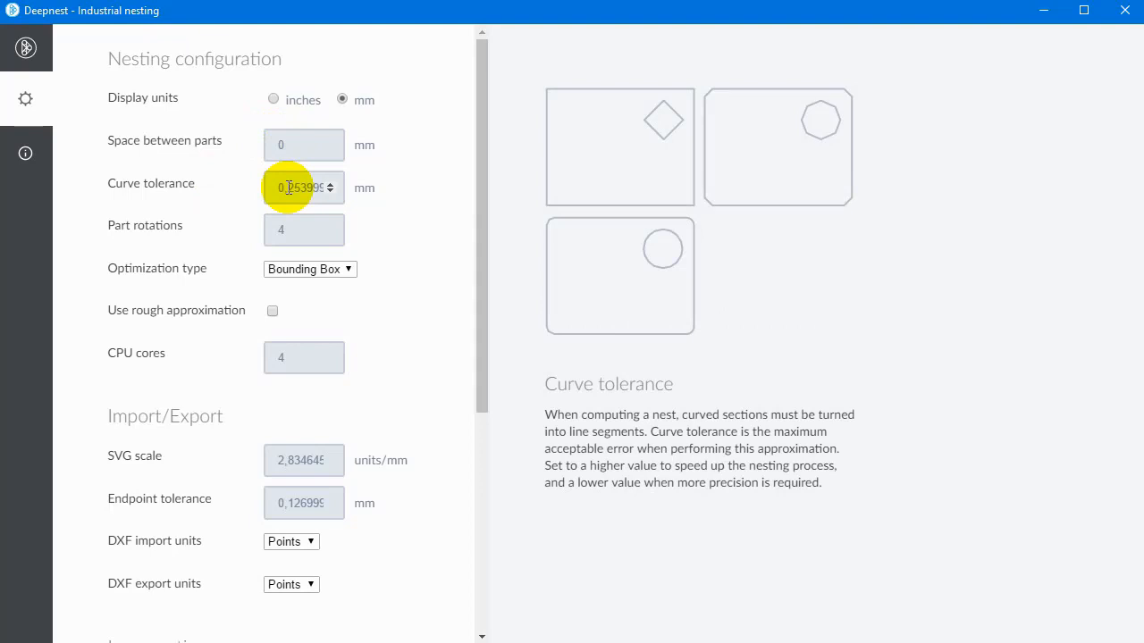
pyautogui.click(281, 230)
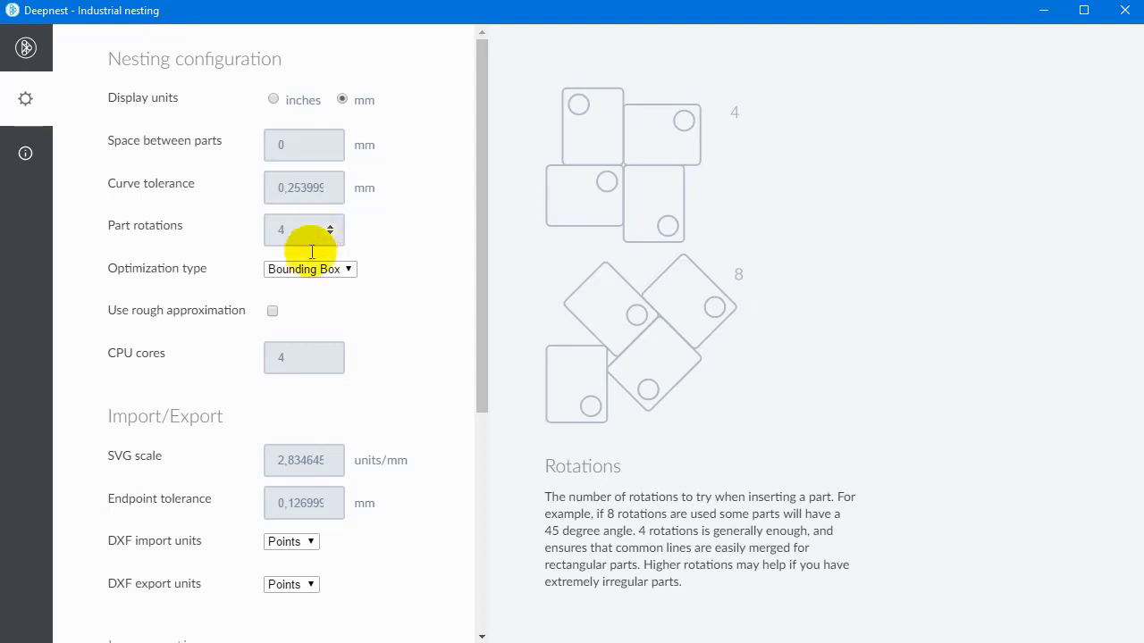
# Try the Gravity optimization type, restore Bounding Box, and compare it with the Squeeze option.
pyautogui.moveTo(304, 268)
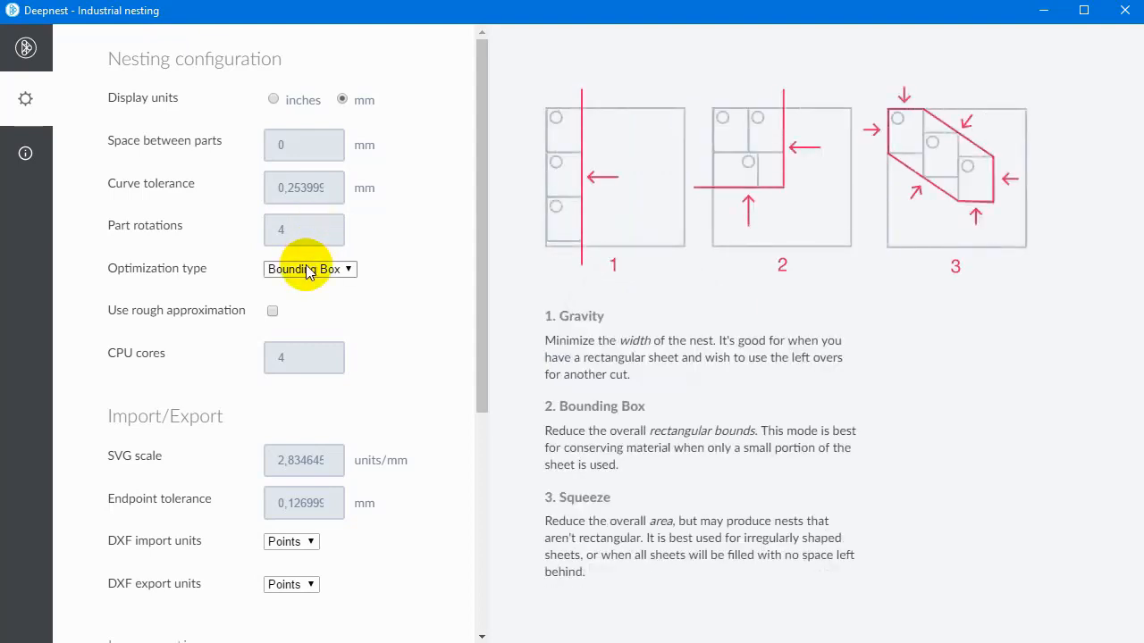
pyautogui.click(306, 270)
pyautogui.click(318, 282)
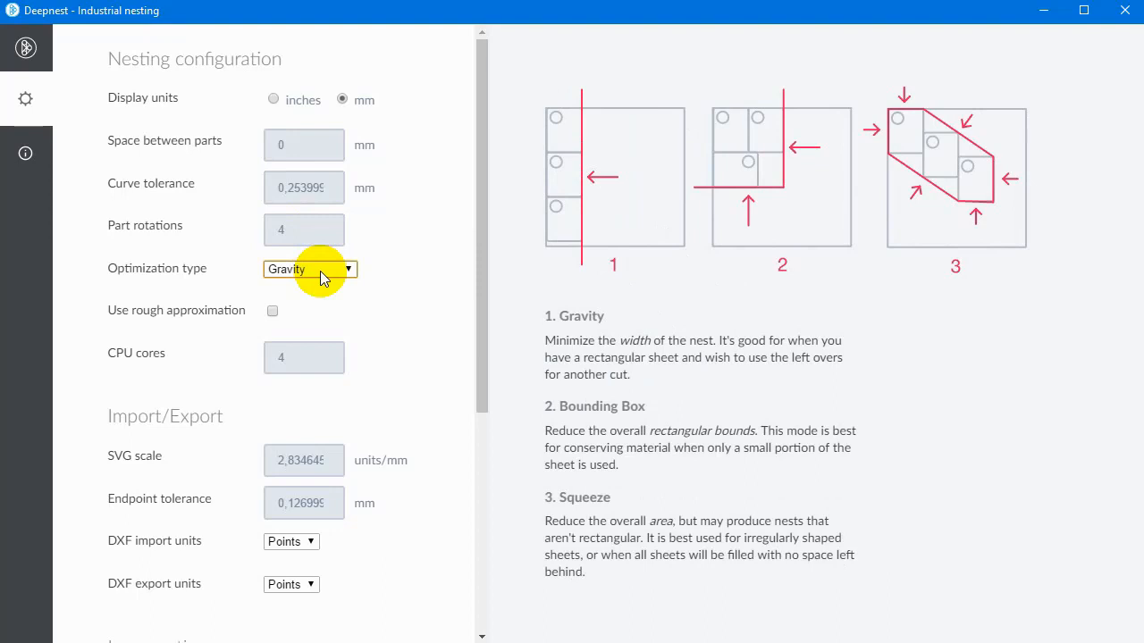
pyautogui.click(323, 278)
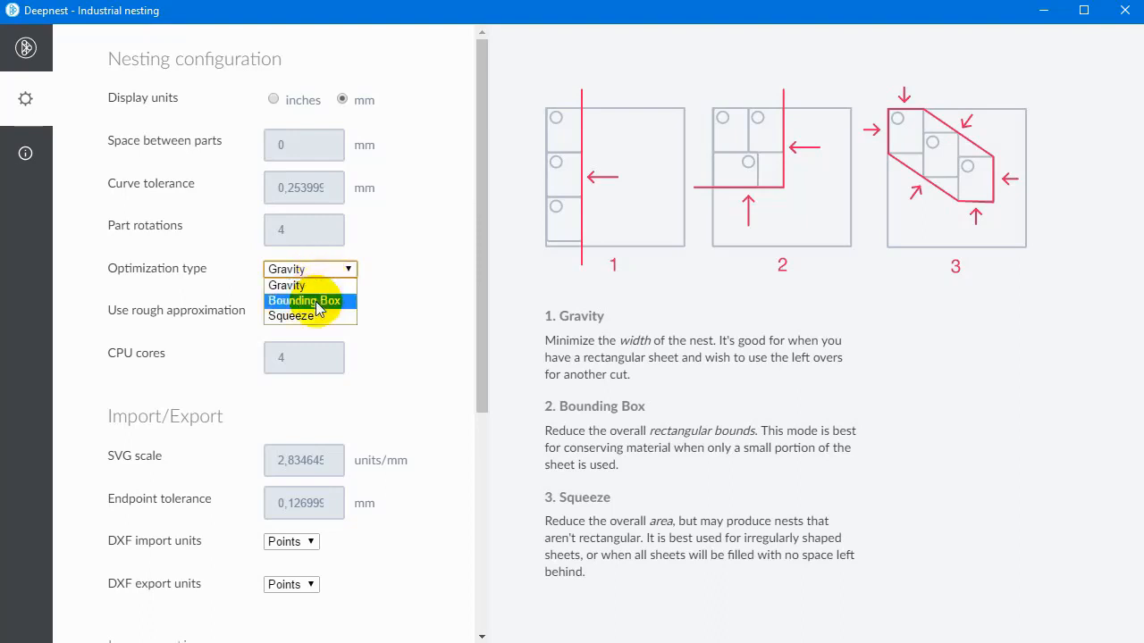
pyautogui.click(317, 302)
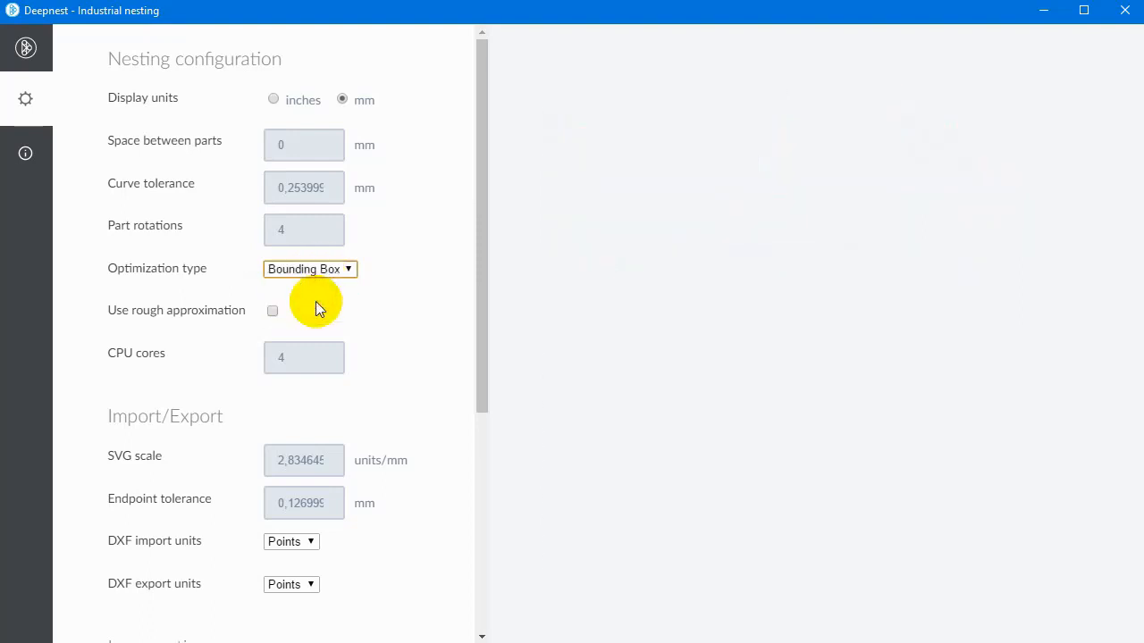
pyautogui.moveTo(319, 279)
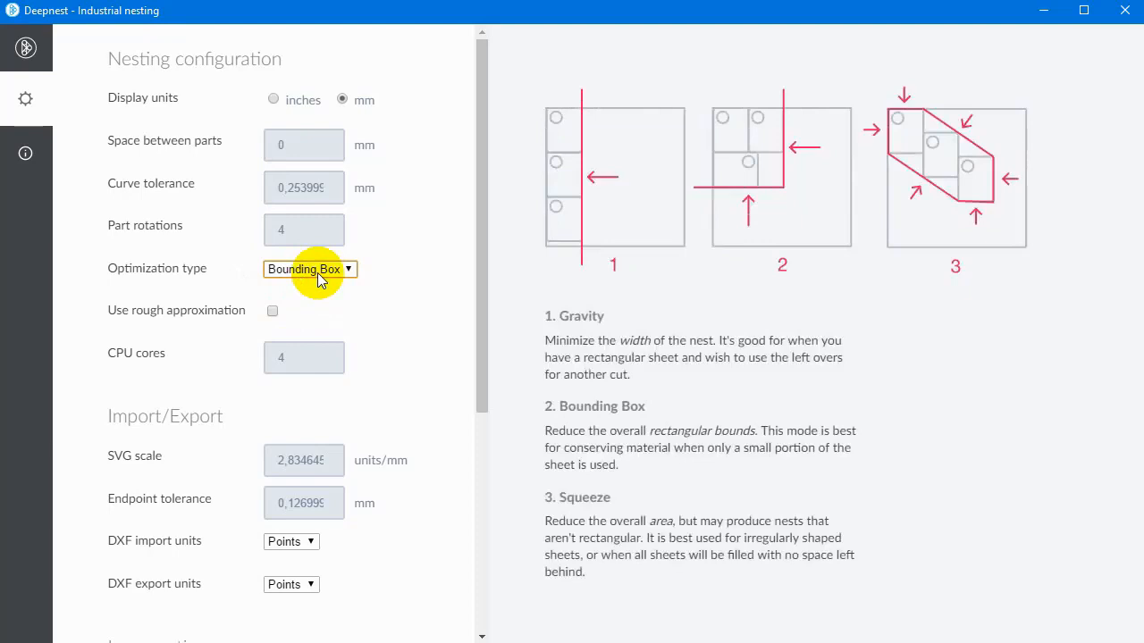
pyautogui.click(319, 274)
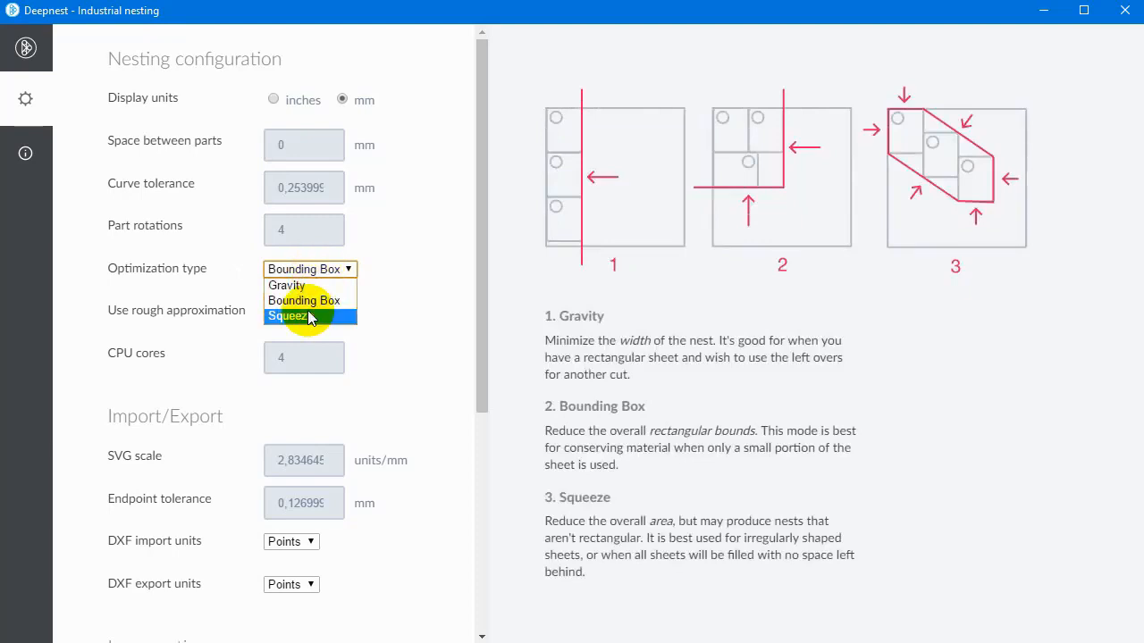
pyautogui.click(135, 301)
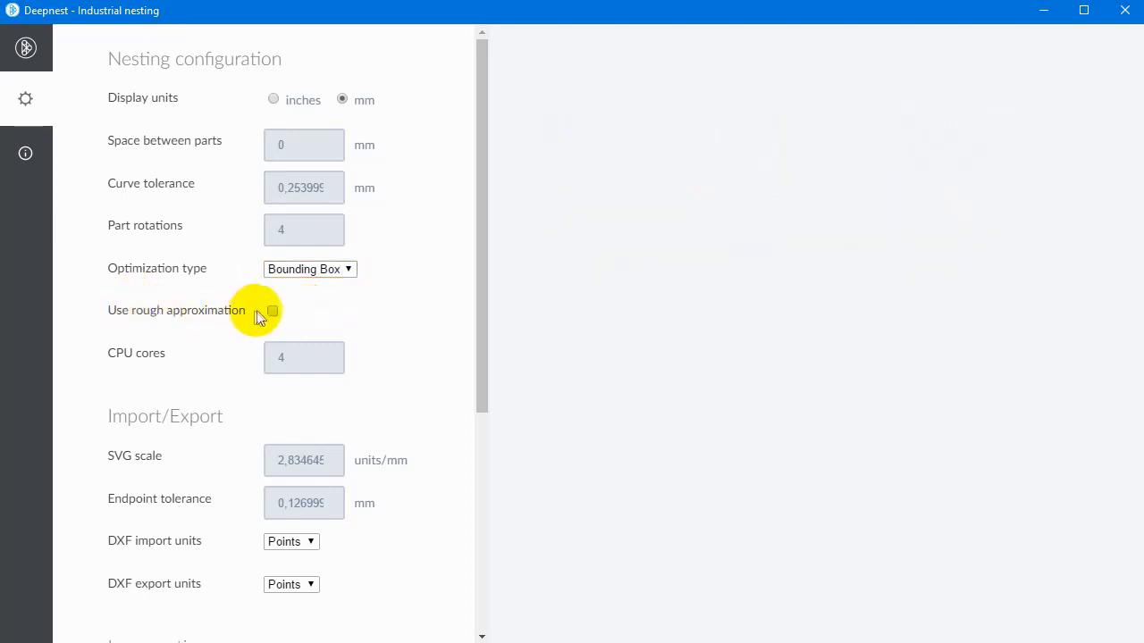
# Enable rough approximation and review the CPU cores and SVG scale settings.
pyautogui.moveTo(270, 312)
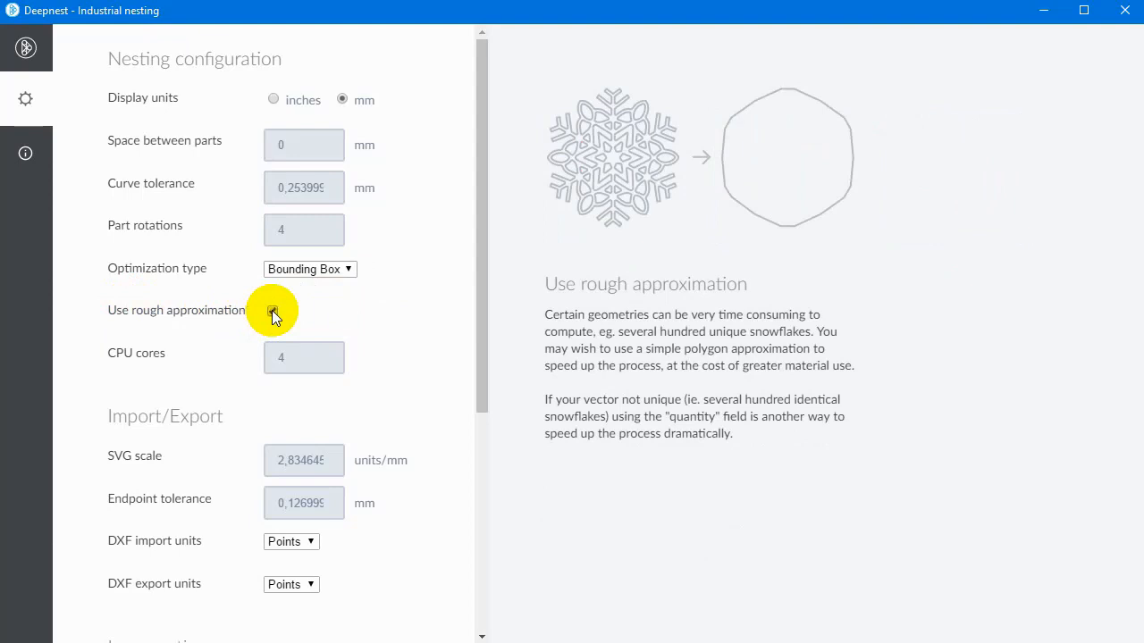
pyautogui.moveTo(304, 361)
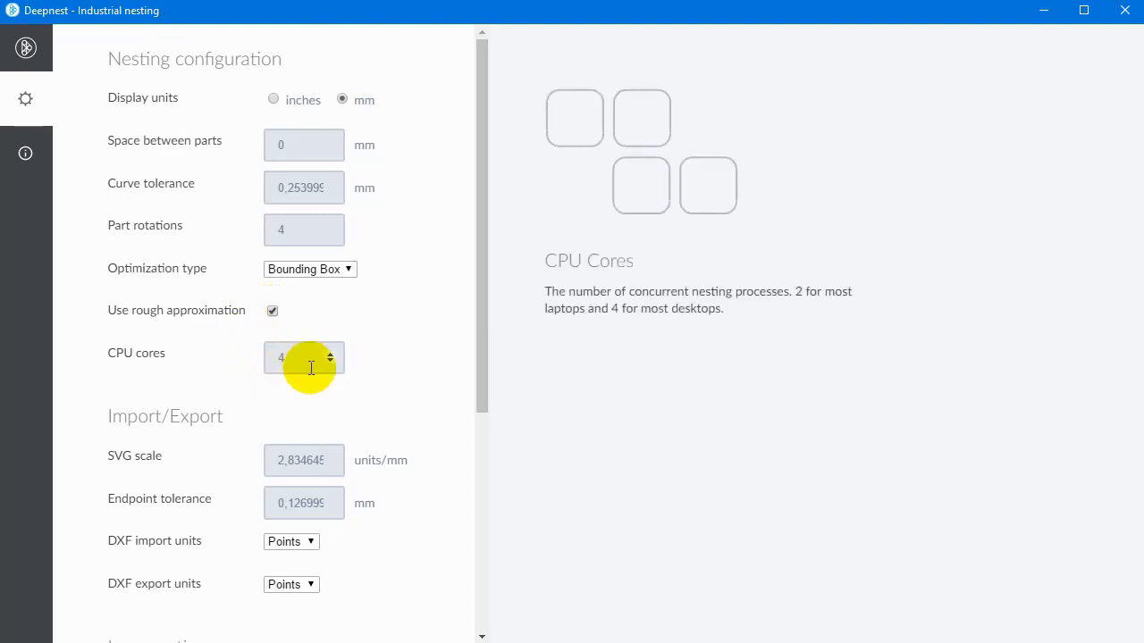
pyautogui.scroll(-2, 462, 452)
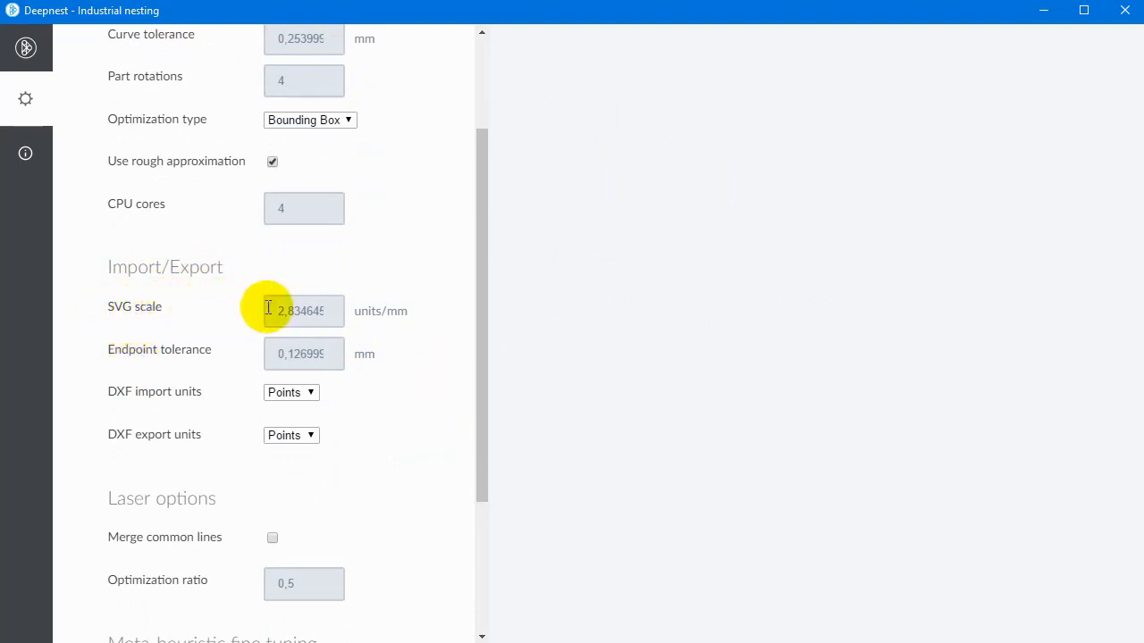
# Examine the available DXF import units and the laser options for merging common lines and optimization ratio.
pyautogui.moveTo(485, 287); pyautogui.dragTo(510, 26)
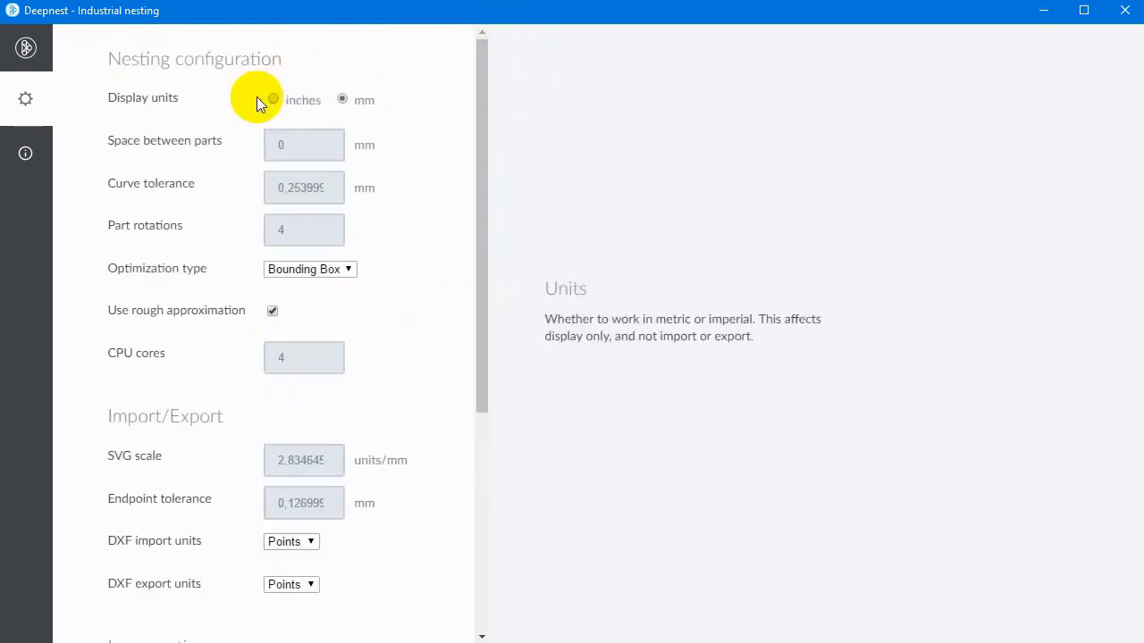
pyautogui.moveTo(485, 94); pyautogui.dragTo(486, 167)
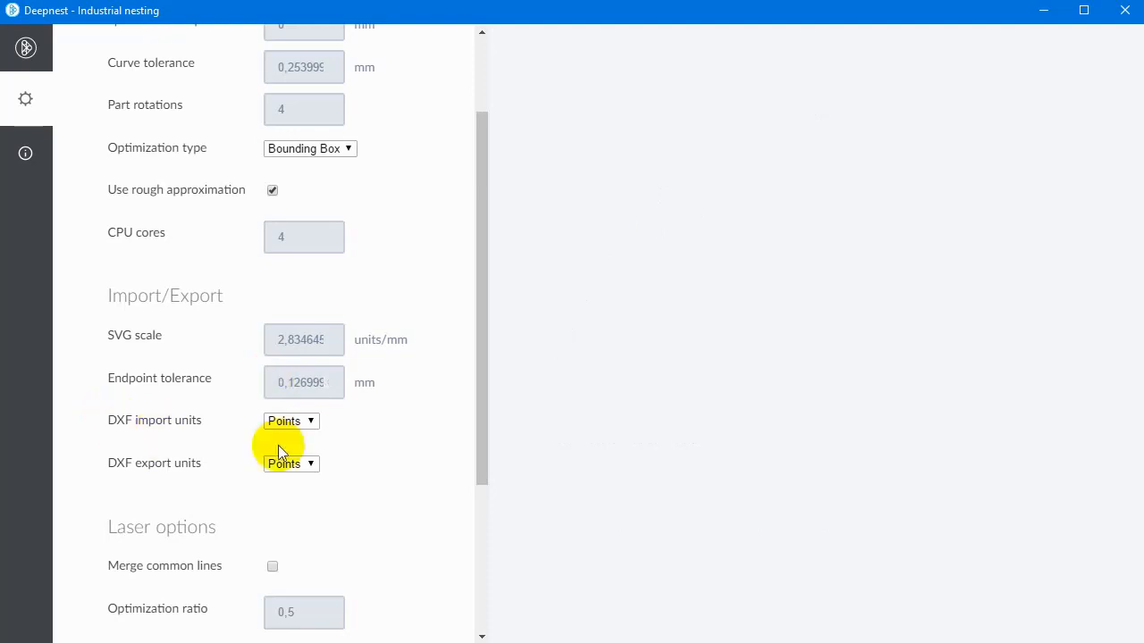
pyautogui.click(312, 421)
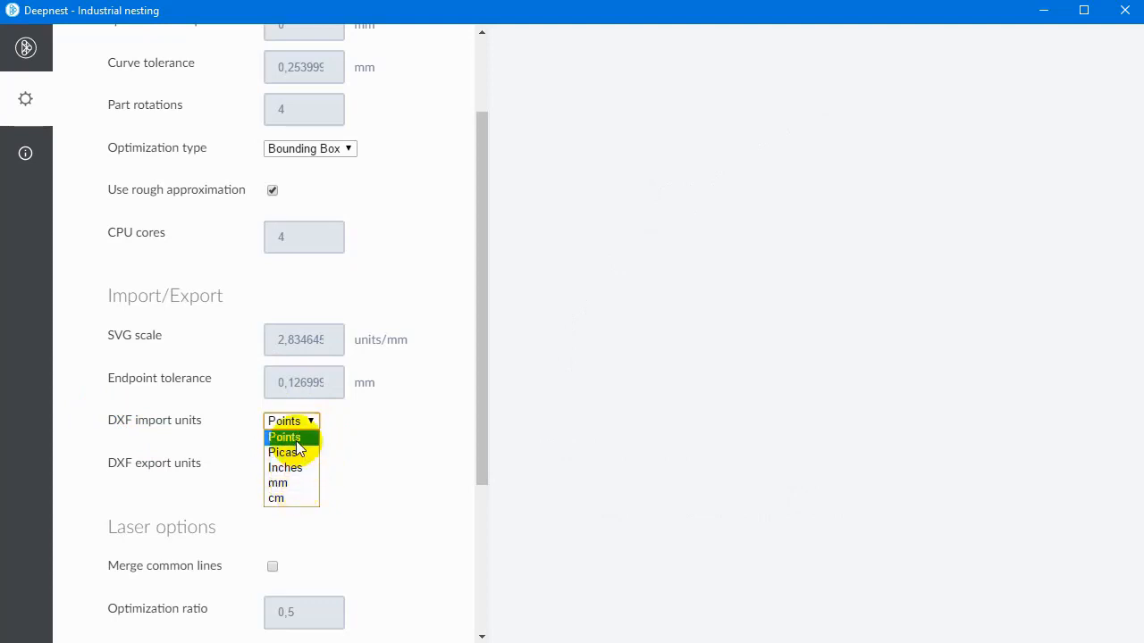
pyautogui.click(395, 421)
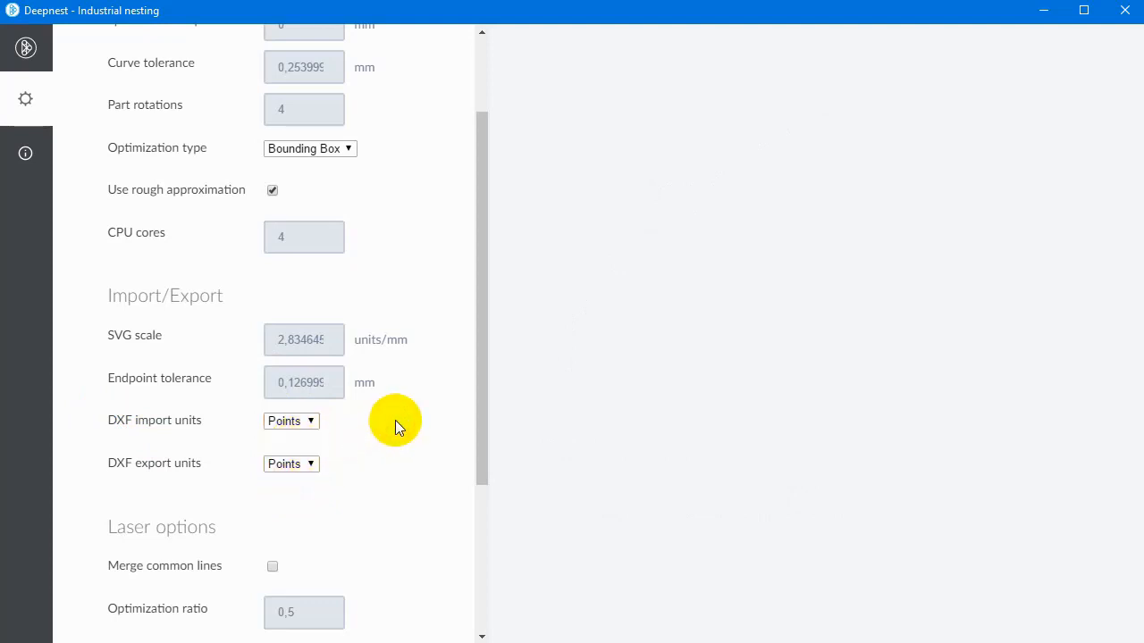
pyautogui.moveTo(481, 415); pyautogui.dragTo(482, 577)
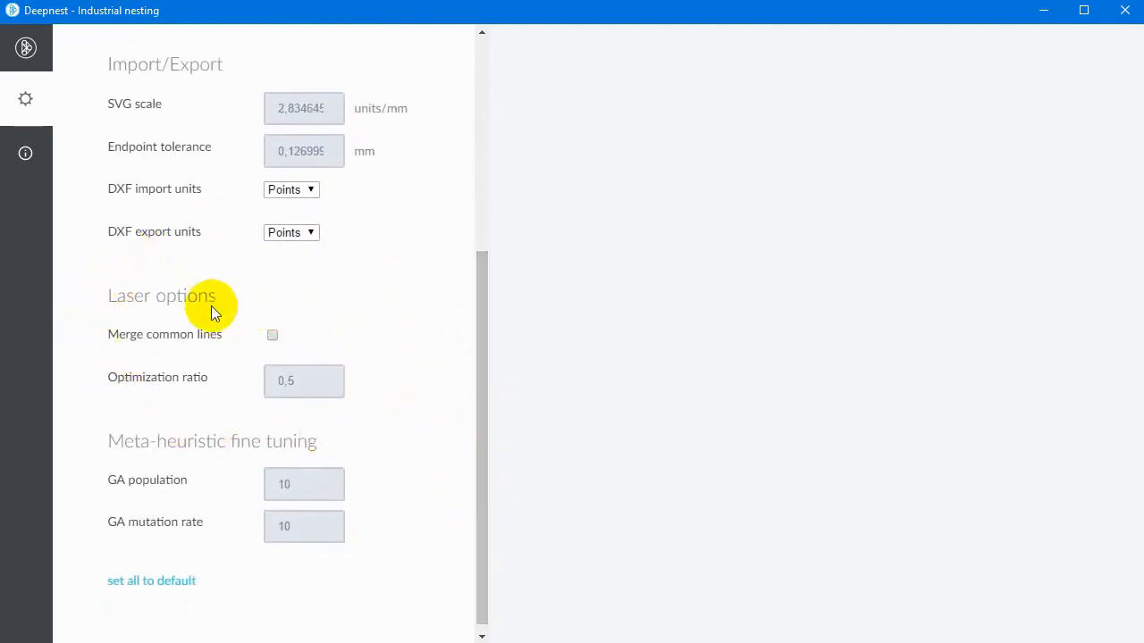
pyautogui.moveTo(272, 338)
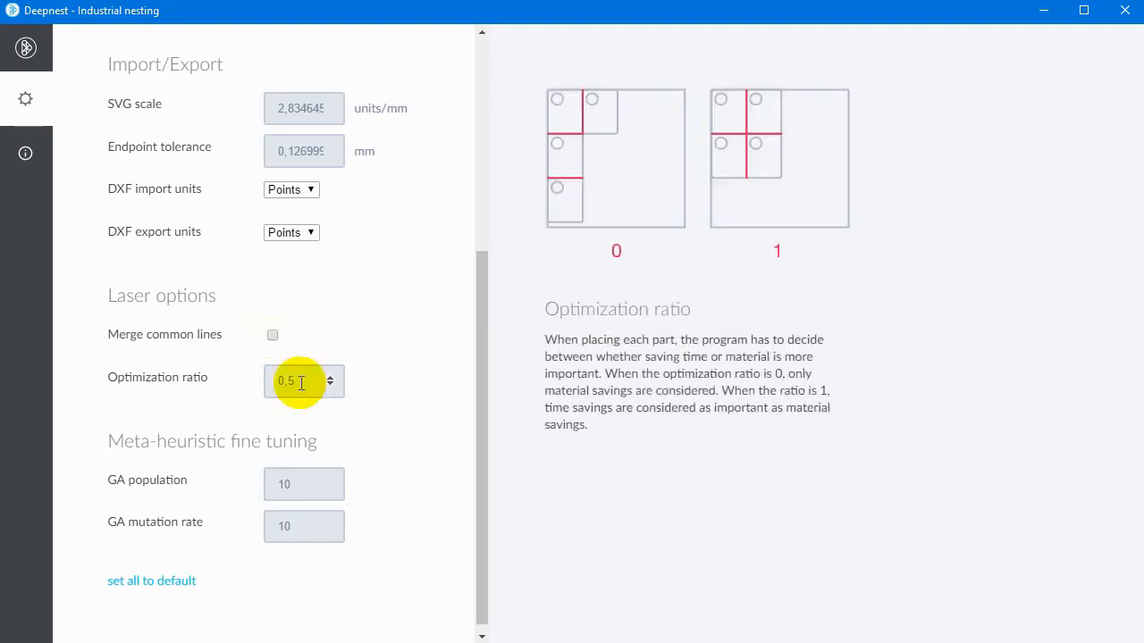
pyautogui.click(287, 371)
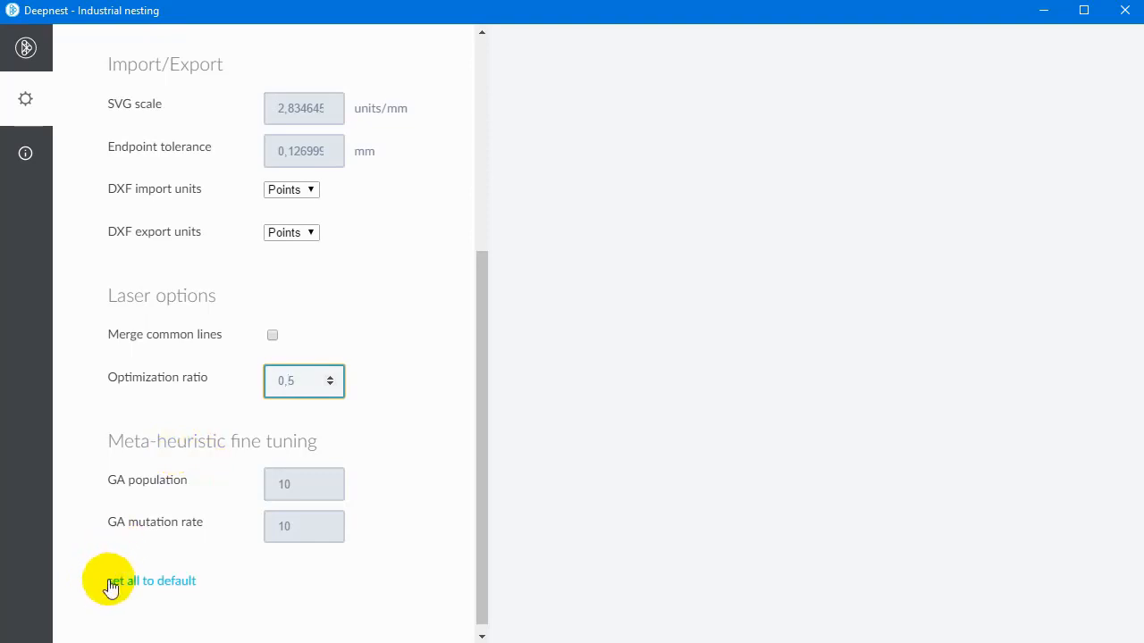
# Reset all nesting, import/export, laser and fine-tuning settings to their defaults.
pyautogui.click(141, 586)
pyautogui.moveTo(482, 375); pyautogui.dragTo(505, 64)
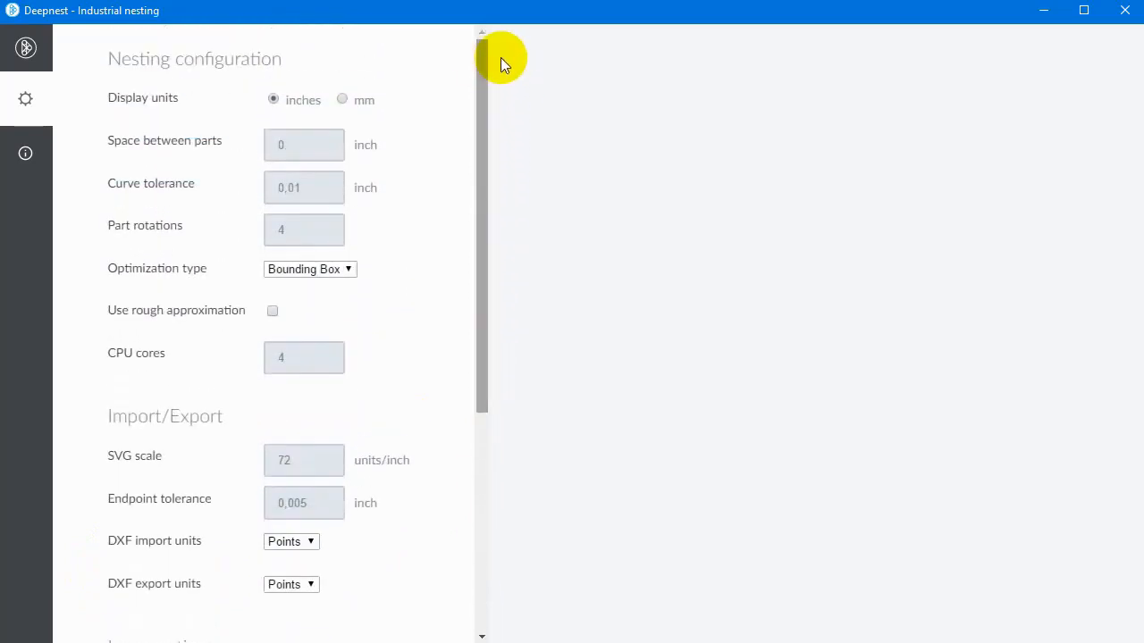
# Switch the display units to mm and import bitmaps.svg into the nesting parts list.
pyautogui.click(341, 99)
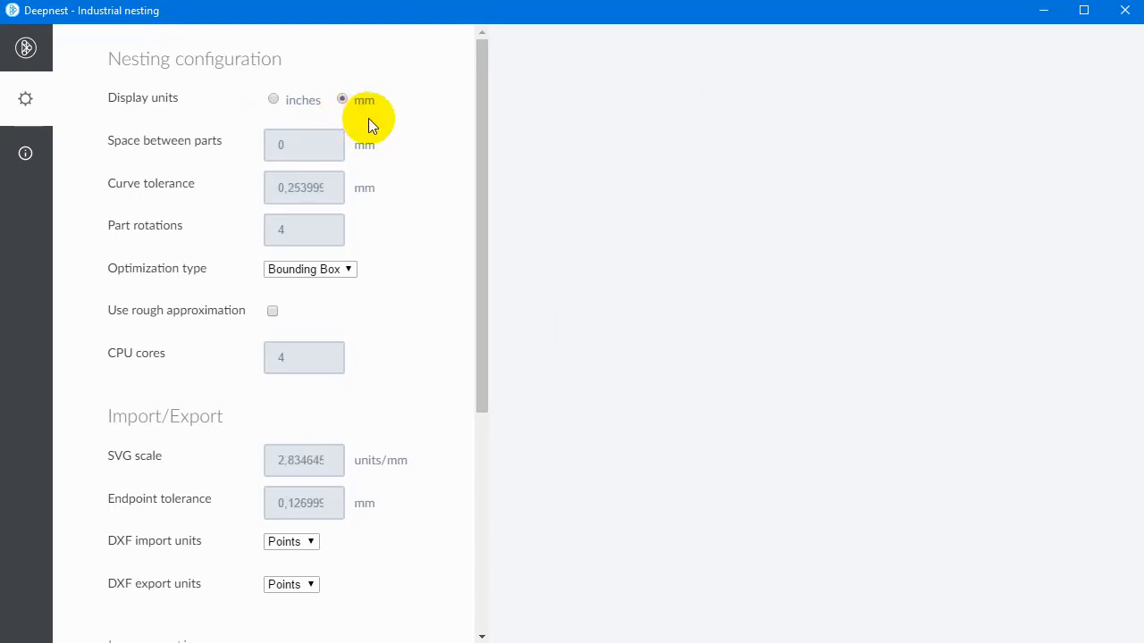
pyautogui.click(27, 47)
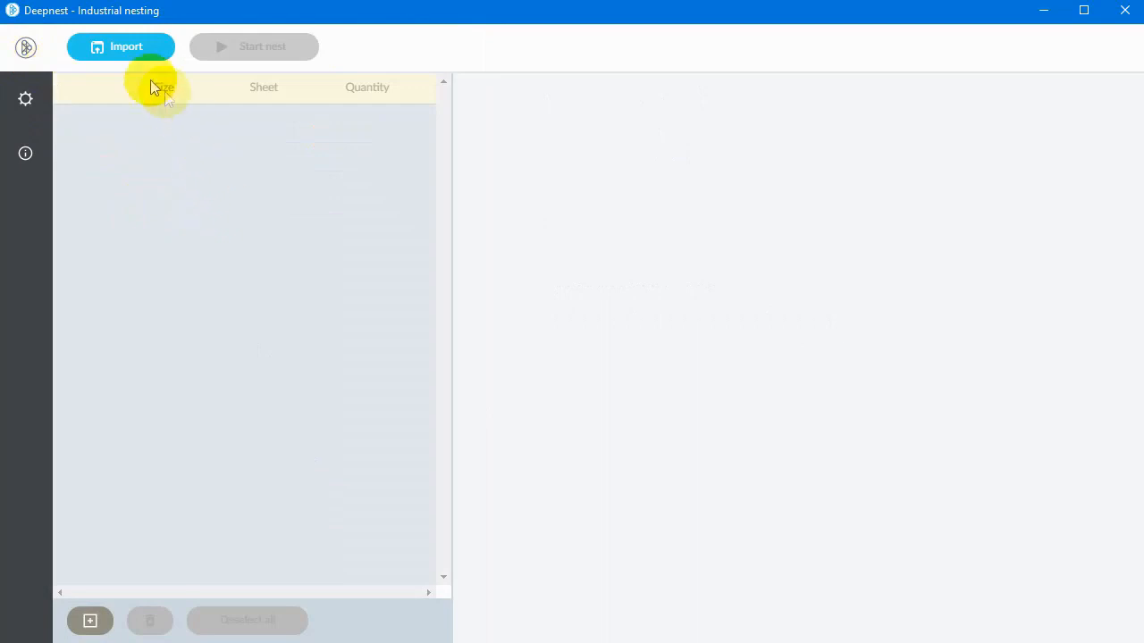
pyautogui.click(118, 55)
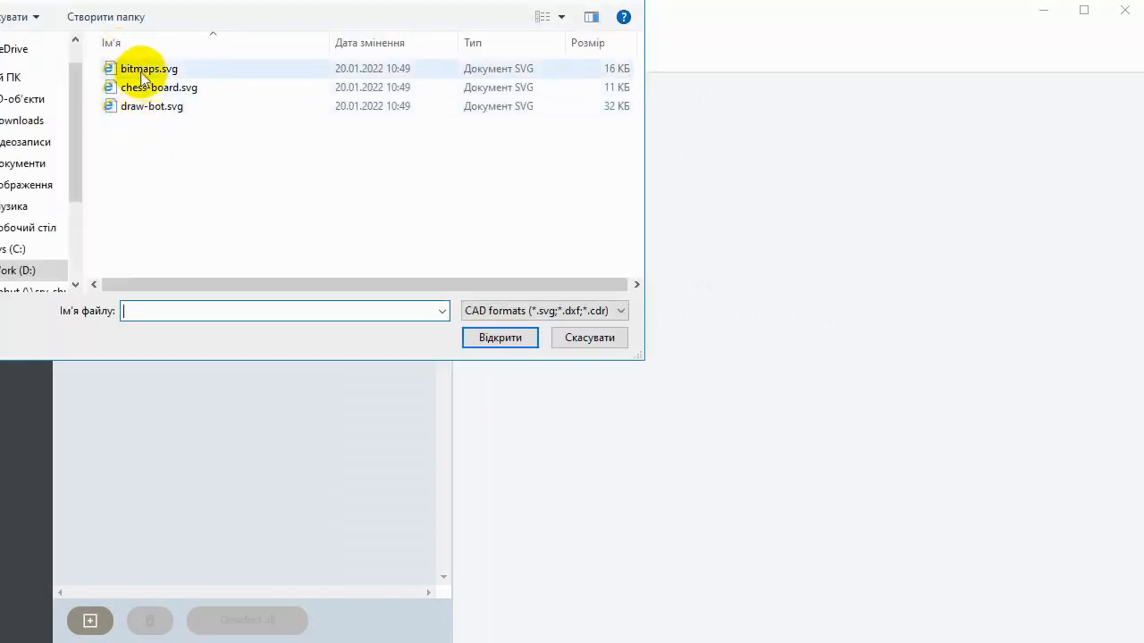
pyautogui.click(143, 70)
pyautogui.click(492, 337)
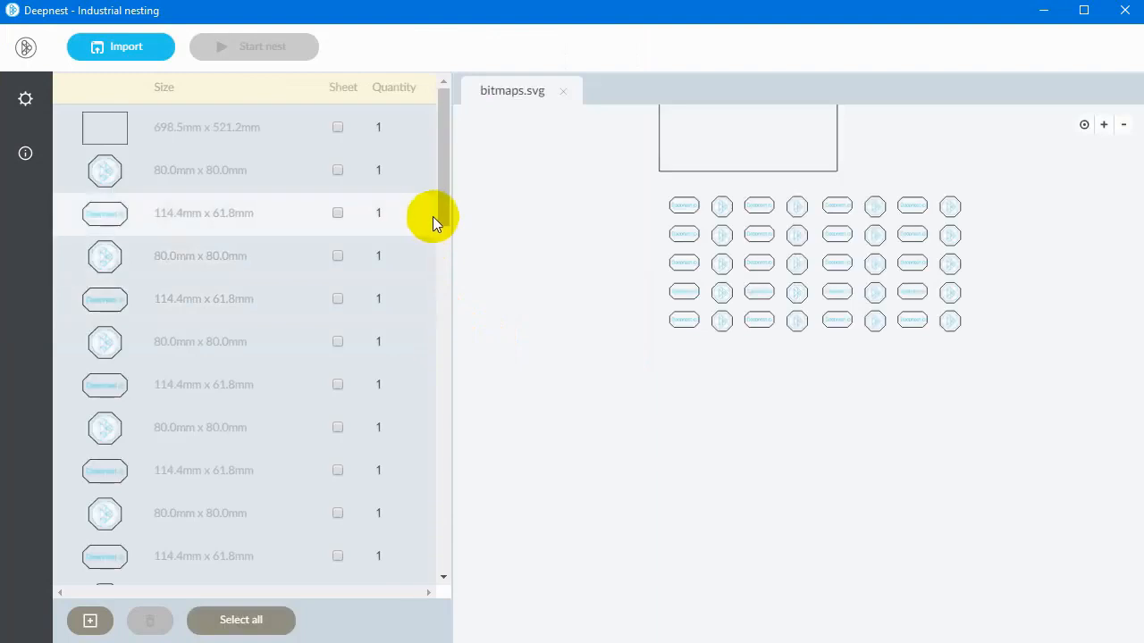
pyautogui.moveTo(440, 218); pyautogui.dragTo(442, 395)
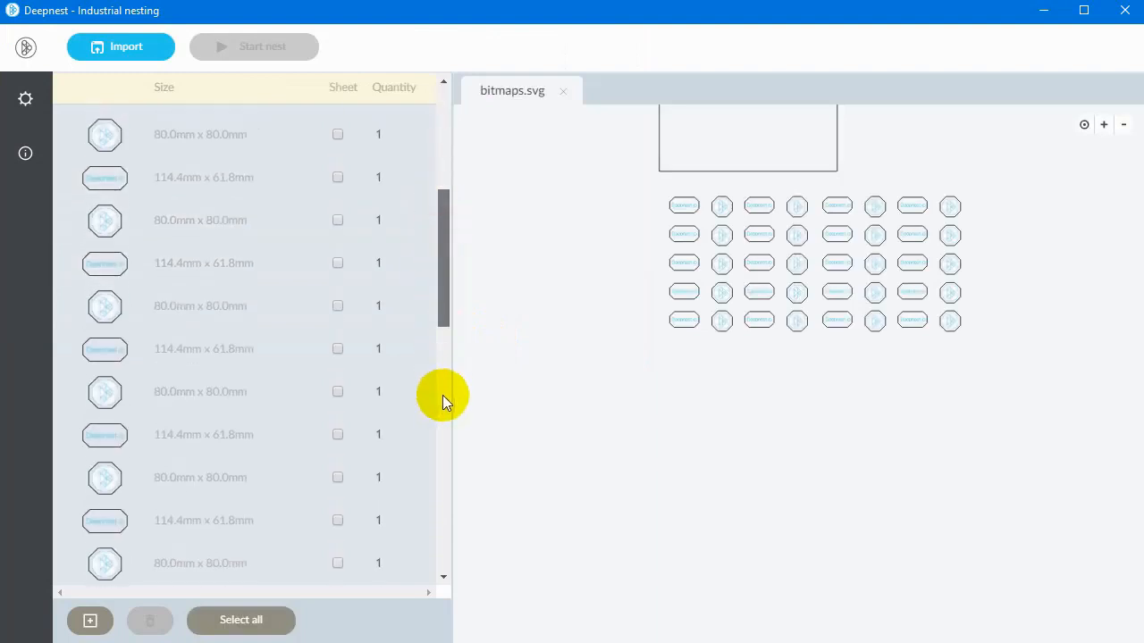
# Import draw-bot.svg as additional parts and look through the combined parts list.
pyautogui.click(154, 50)
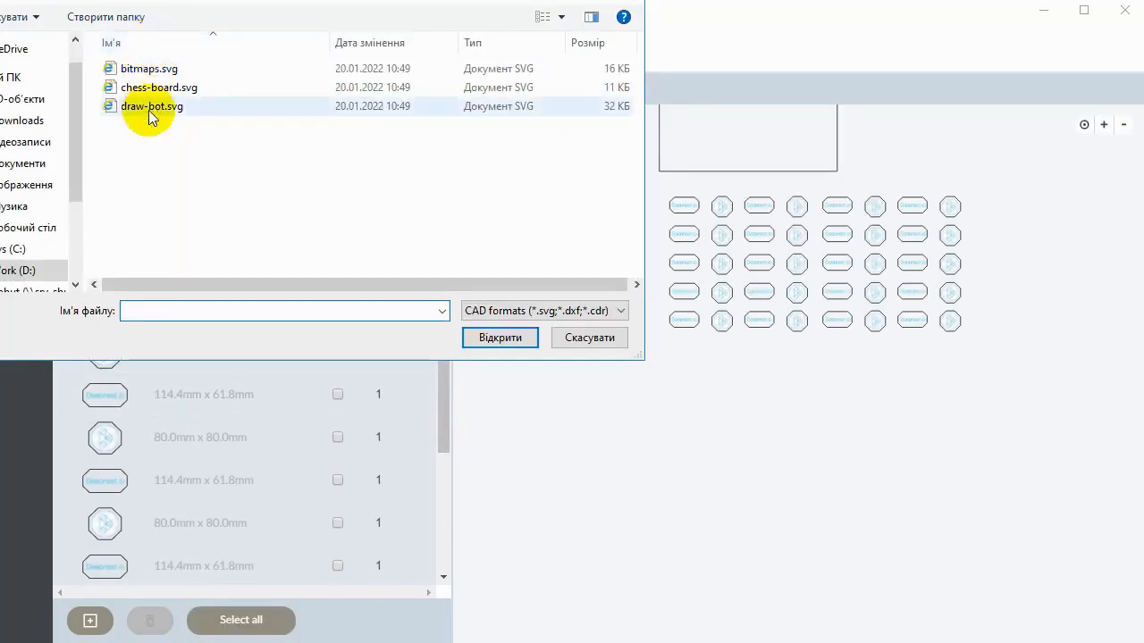
pyautogui.click(148, 107)
pyautogui.click(480, 343)
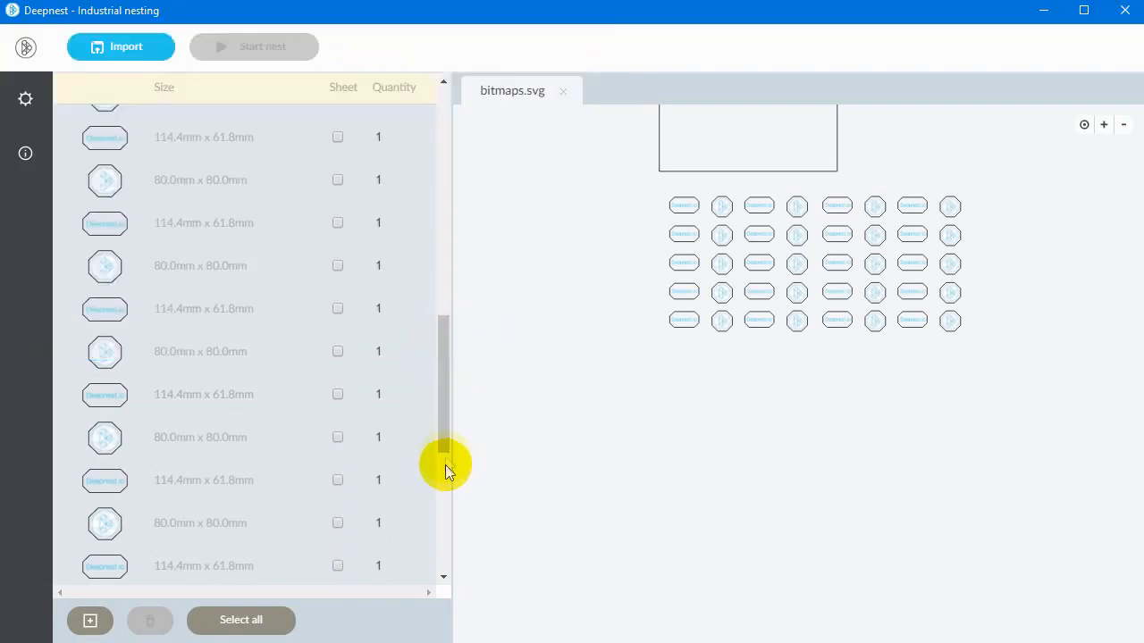
pyautogui.click(445, 411)
pyautogui.moveTo(443, 406); pyautogui.dragTo(435, 583)
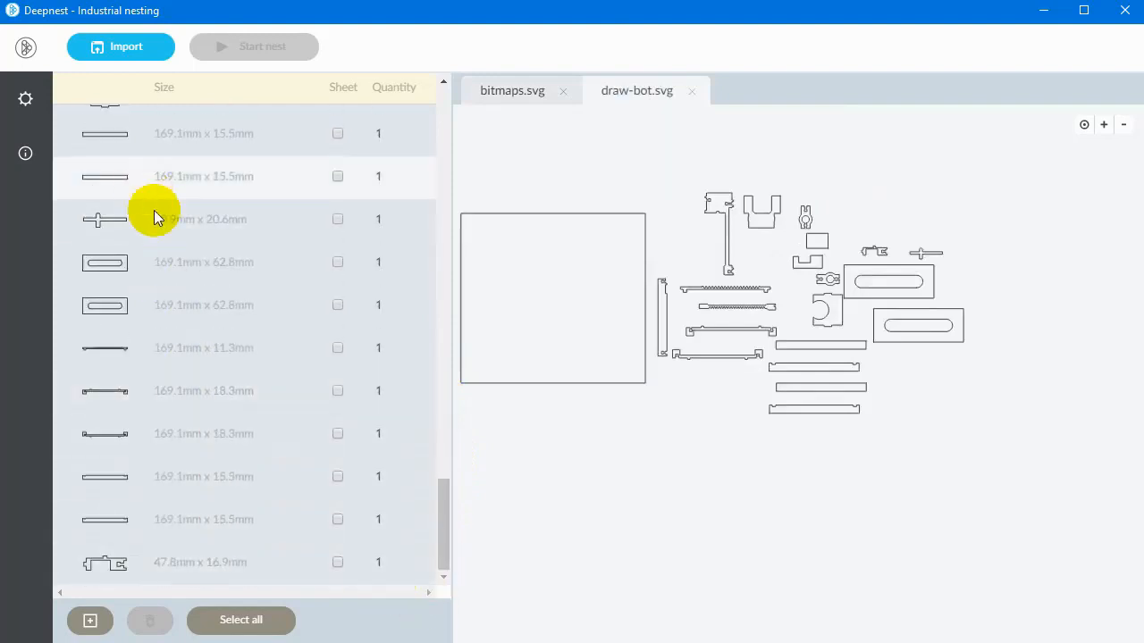
pyautogui.moveTo(442, 526); pyautogui.dragTo(444, 104)
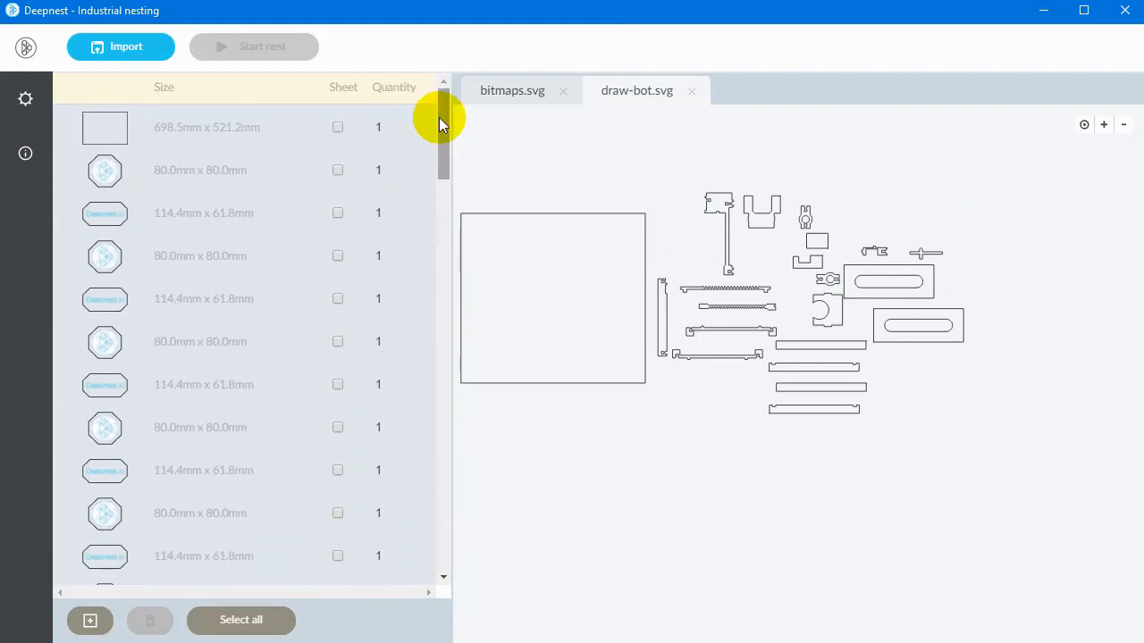
# Add a rectangle 1000 mm wide and 500 mm high and mark it as the sheet.
pyautogui.click(78, 624)
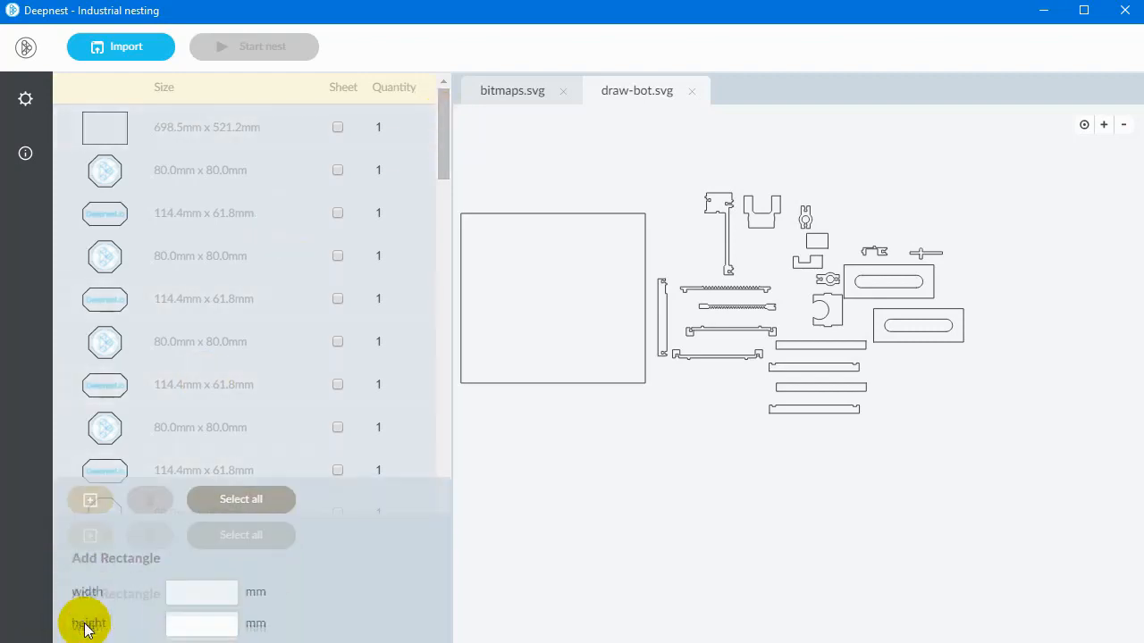
pyautogui.click(192, 549)
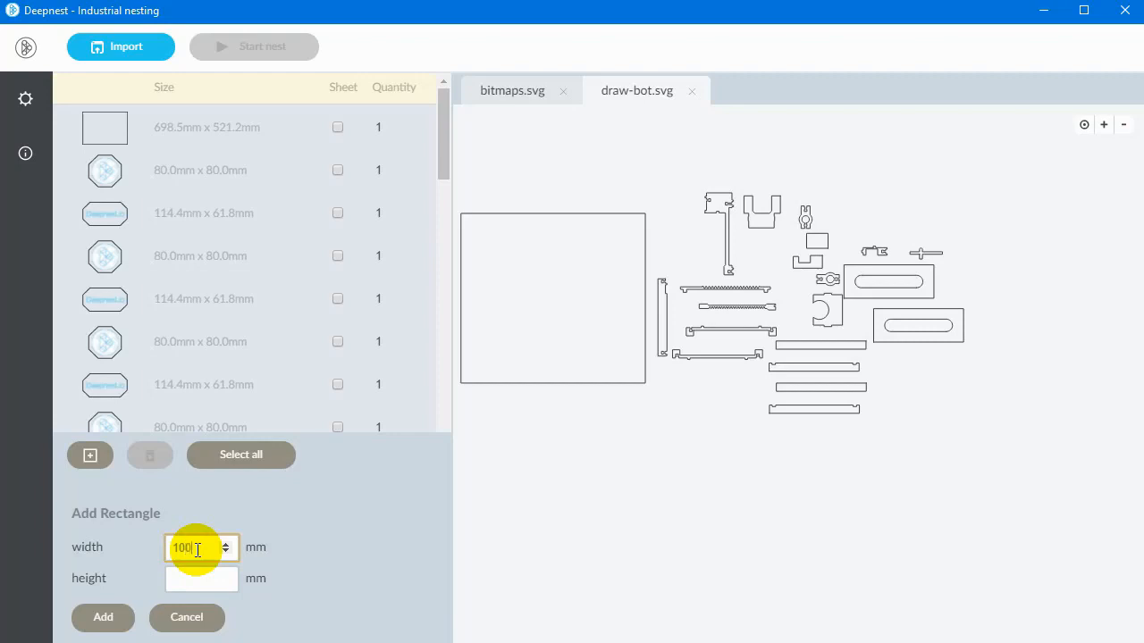
pyautogui.click(194, 580)
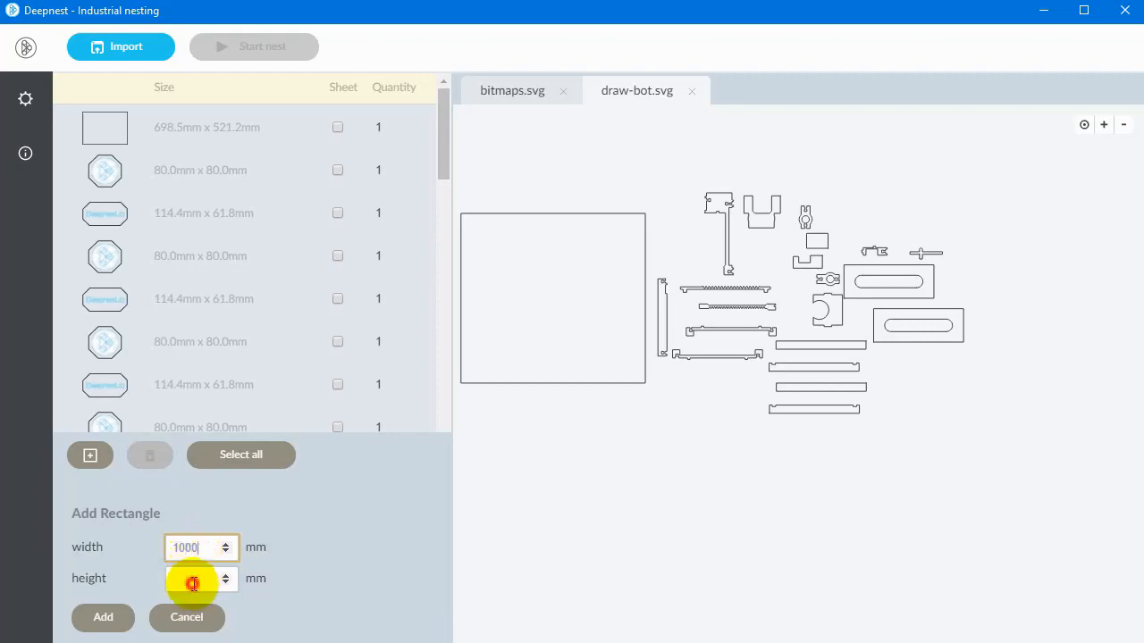
pyautogui.write('500')
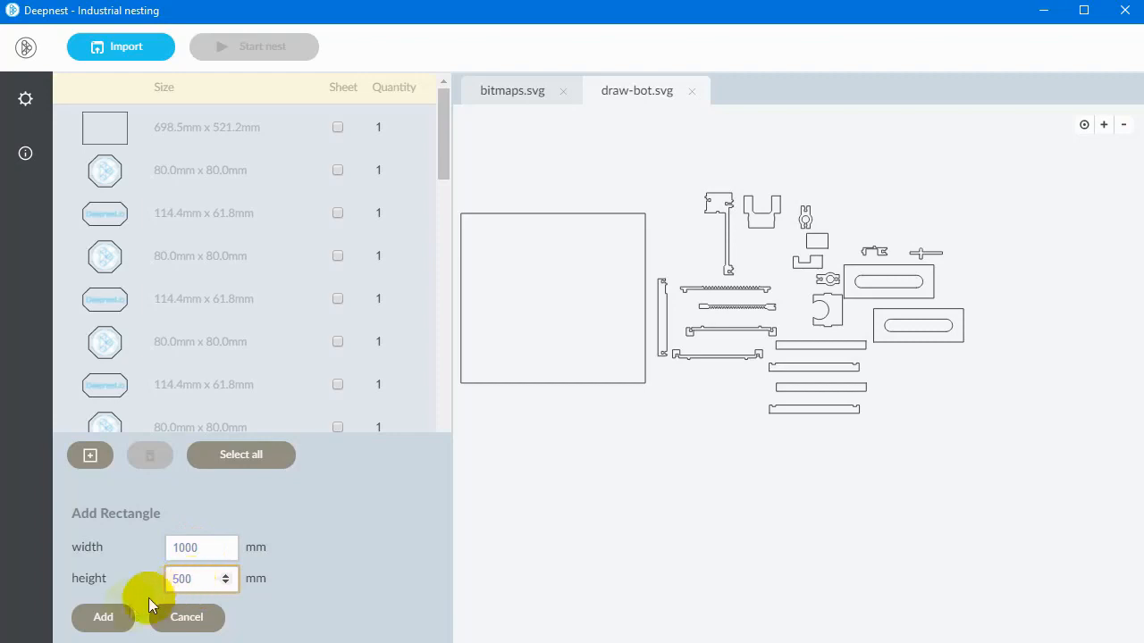
pyautogui.click(104, 615)
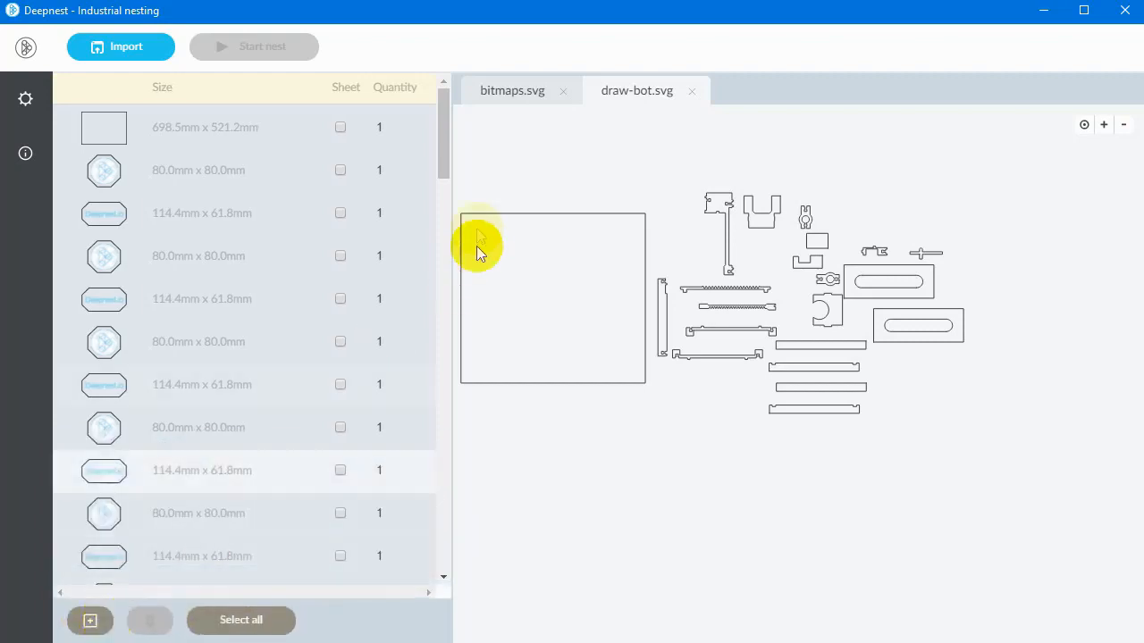
pyautogui.moveTo(446, 163); pyautogui.dragTo(447, 581)
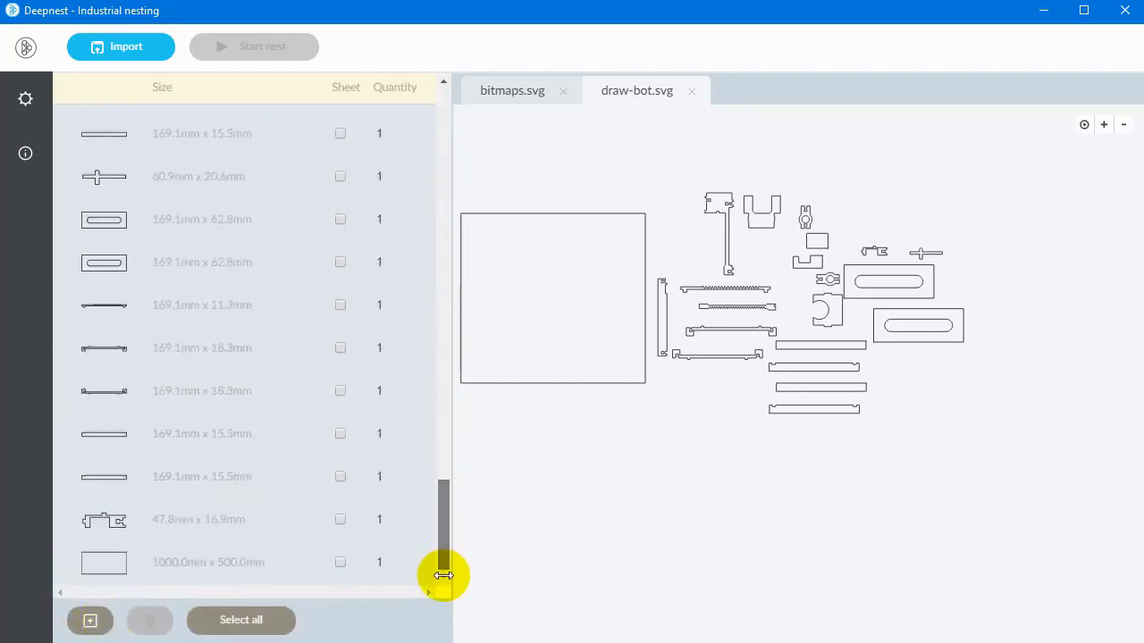
pyautogui.click(339, 563)
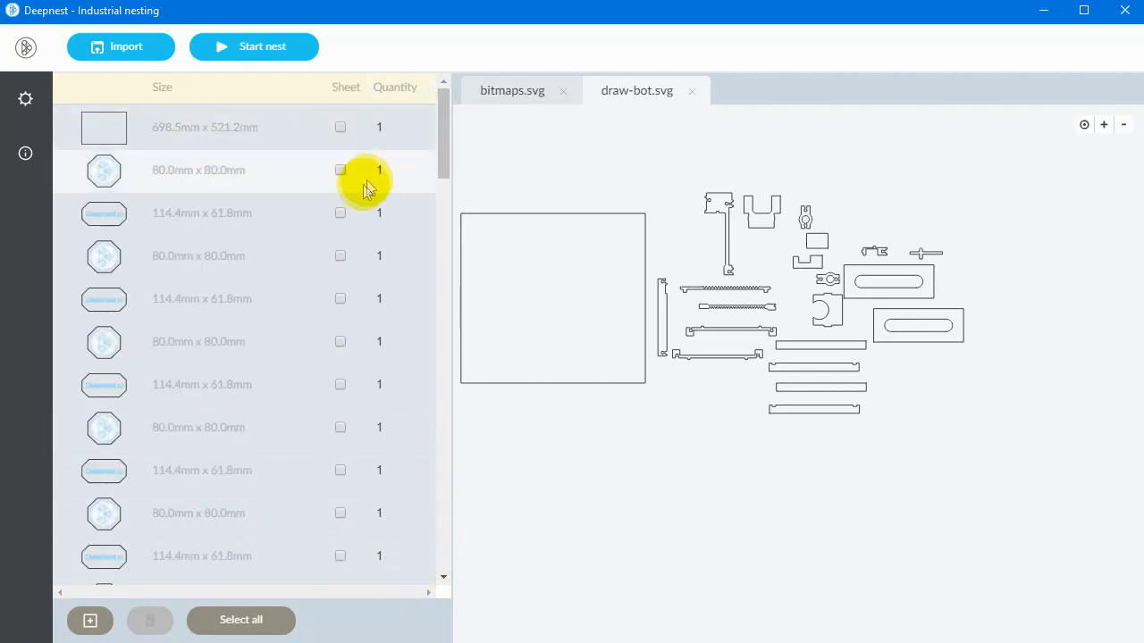
# Set the quantity to 2 for the third-row 114.4 x 61.8 mm part and the sixth-row 80.0 x 80.0 mm part.
pyautogui.click(399, 210)
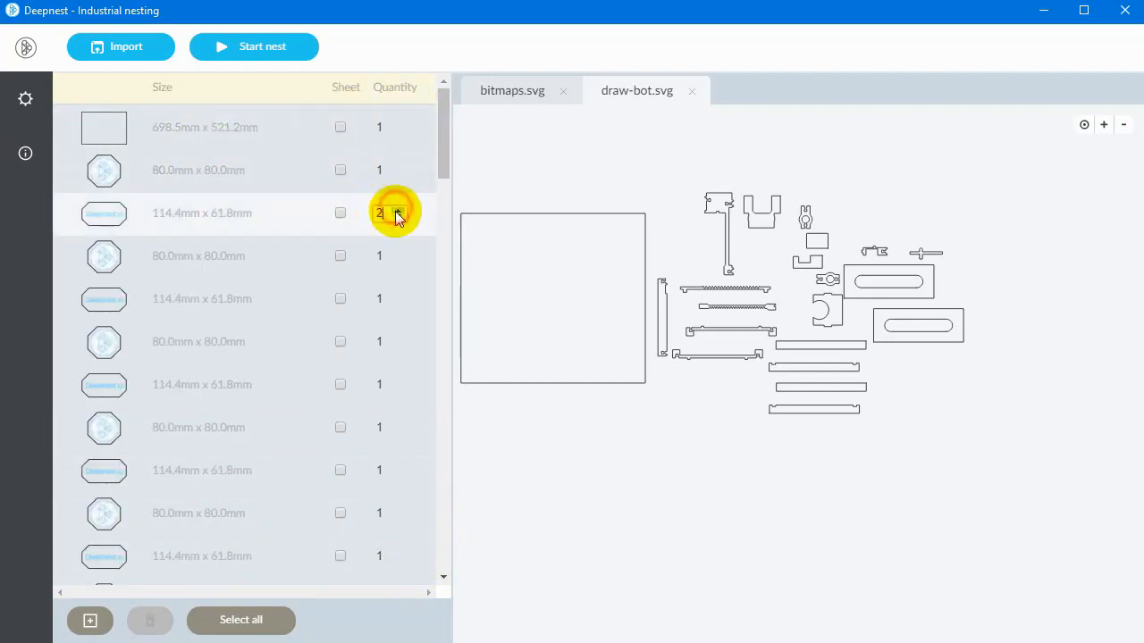
pyautogui.click(399, 340)
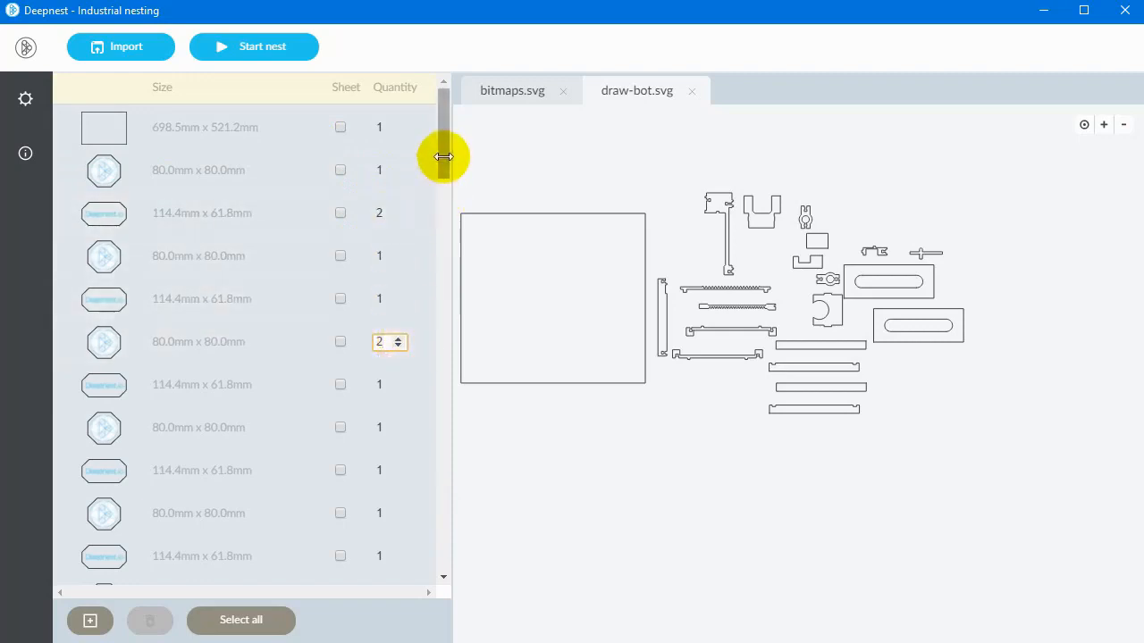
# Delete the 698.5 x 521.2 mm rectangle and a large batch of the 80.0 x 80.0 mm and 114.4 x 61.8 mm parts.
pyautogui.moveTo(444, 156); pyautogui.dragTo(446, 107)
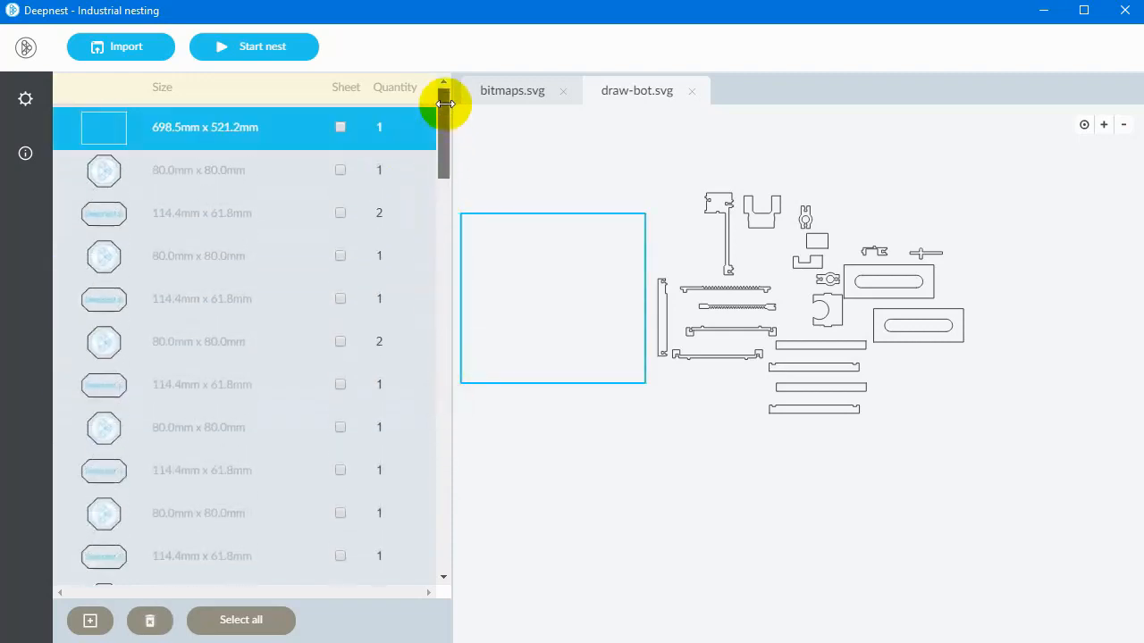
pyautogui.click(225, 168)
pyautogui.moveTo(211, 225); pyautogui.dragTo(212, 384)
pyautogui.click(212, 384)
pyautogui.click(210, 424)
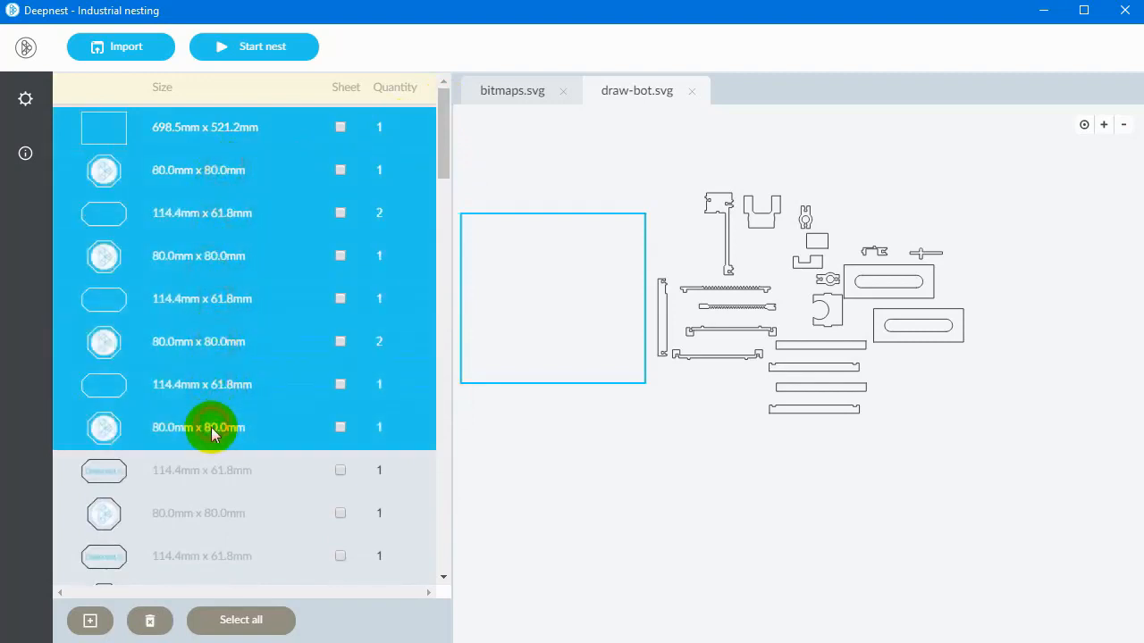
pyautogui.click(204, 470)
pyautogui.moveTo(444, 152); pyautogui.dragTo(444, 210)
pyautogui.click(246, 234)
pyautogui.click(225, 268)
pyautogui.click(222, 304)
pyautogui.click(222, 344)
pyautogui.click(222, 386)
pyautogui.click(220, 428)
pyautogui.click(219, 466)
pyautogui.moveTo(439, 217); pyautogui.dragTo(439, 276)
pyautogui.click(203, 148)
pyautogui.click(198, 191)
pyautogui.click(205, 234)
pyautogui.click(211, 277)
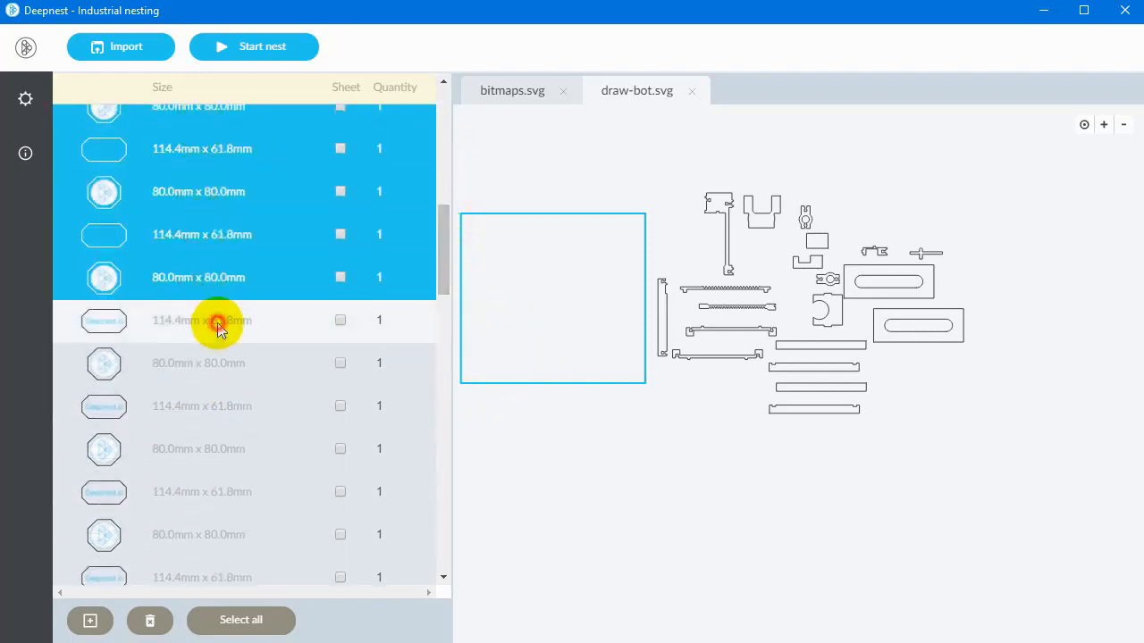
pyautogui.click(218, 320)
pyautogui.click(220, 384)
pyautogui.click(225, 449)
pyautogui.click(225, 491)
pyautogui.moveTo(439, 247); pyautogui.dragTo(454, 352)
pyautogui.click(200, 278)
pyautogui.click(202, 322)
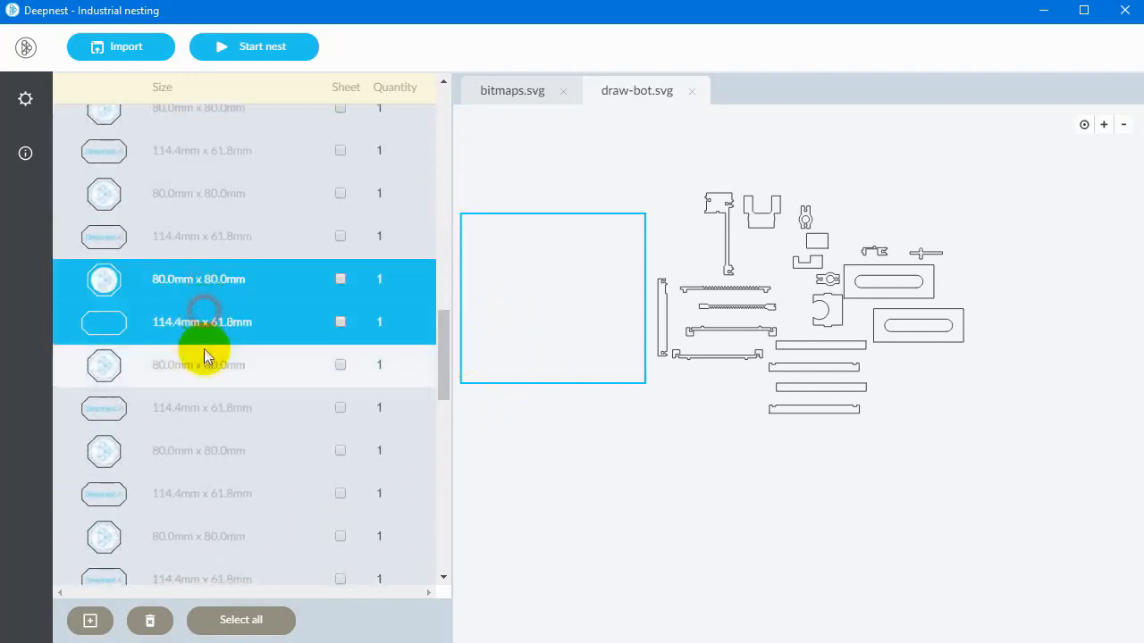
pyautogui.click(198, 364)
pyautogui.click(200, 407)
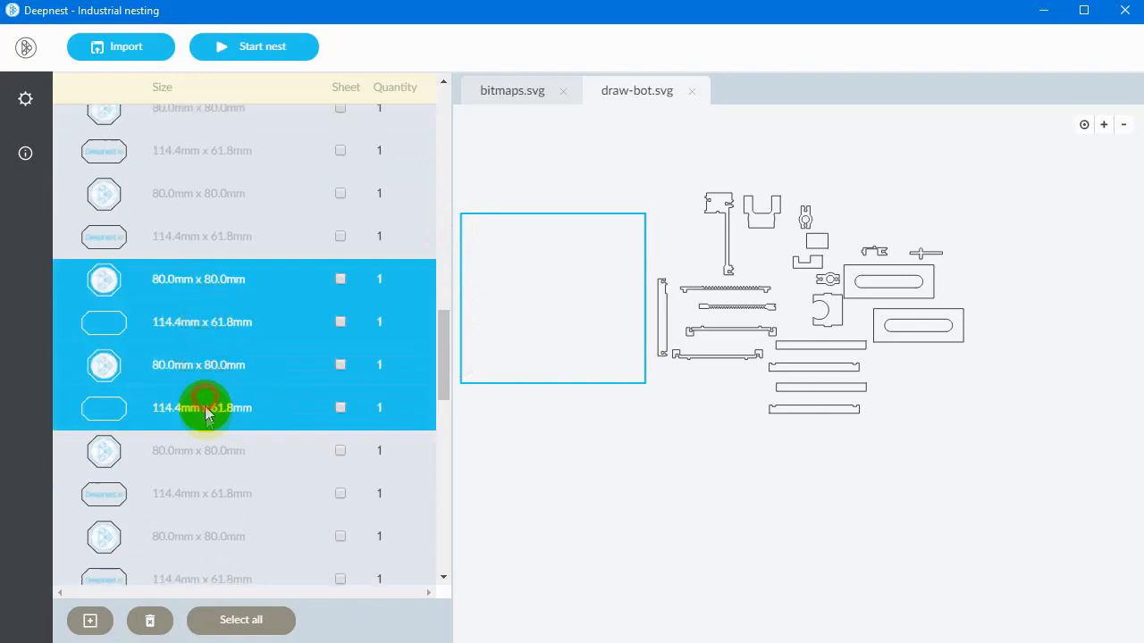
pyautogui.click(149, 620)
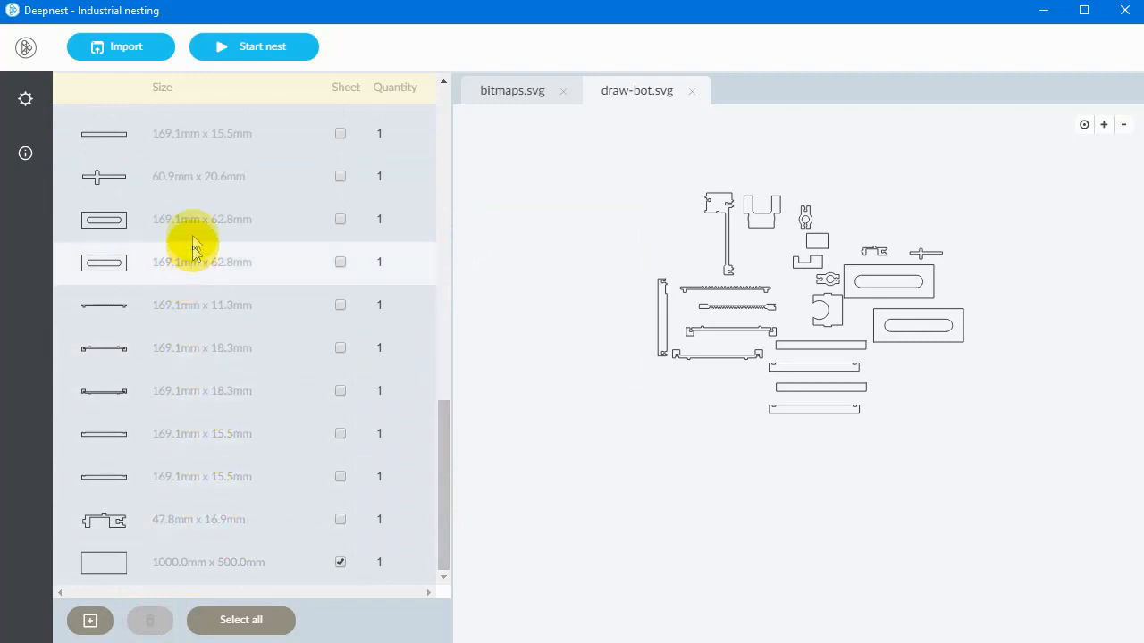
# Delete all remaining 80.0 x 80.0 mm and 114.4 x 61.8 mm bitmap parts, keeping only the draw-bot parts and the sheet.
pyautogui.moveTo(442, 462); pyautogui.dragTo(447, 131)
pyautogui.moveTo(211, 125); pyautogui.dragTo(211, 214)
pyautogui.moveTo(209, 258); pyautogui.dragTo(189, 434)
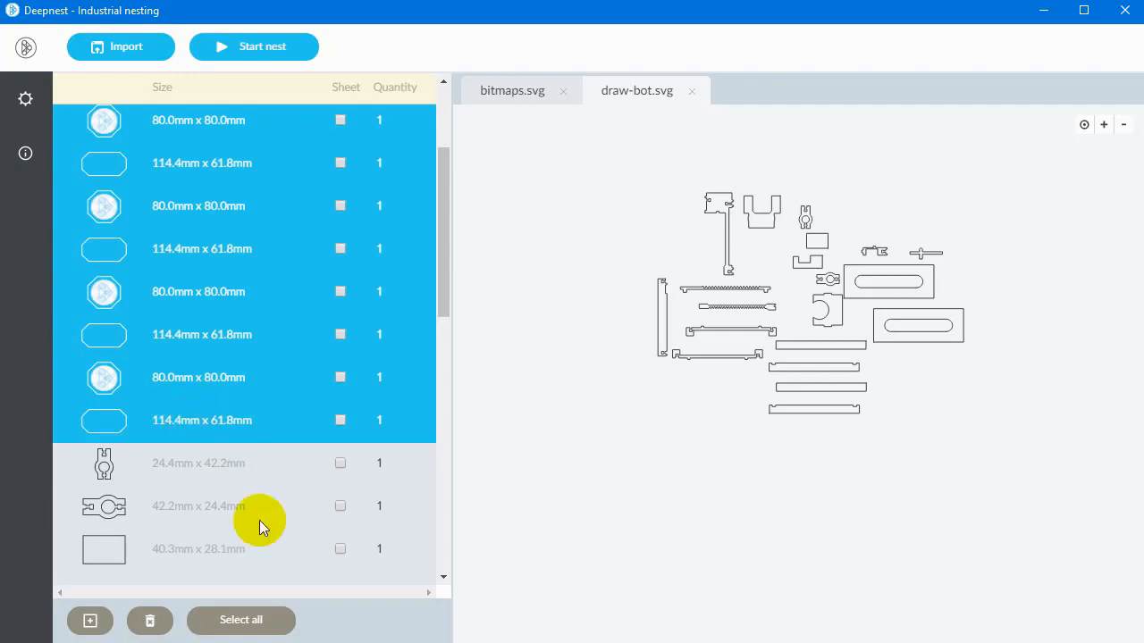
pyautogui.click(149, 620)
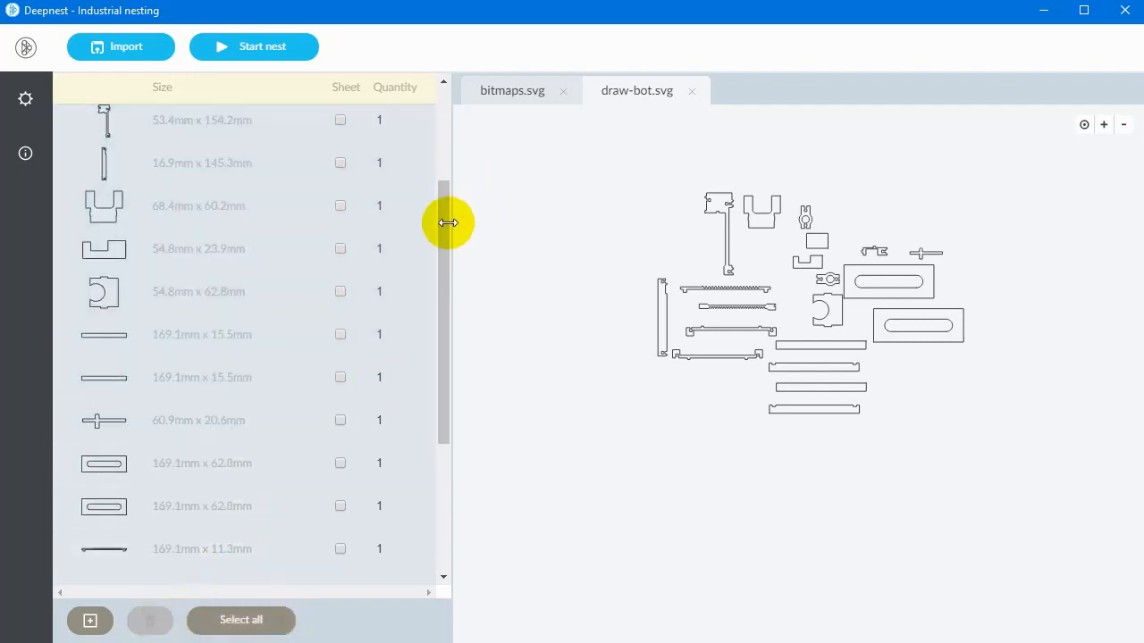
# Set the quantity of the 24.4 x 42.2 mm part and the 68.4 x 60.2 mm part to 2.
pyautogui.moveTo(444, 224); pyautogui.dragTo(438, 112)
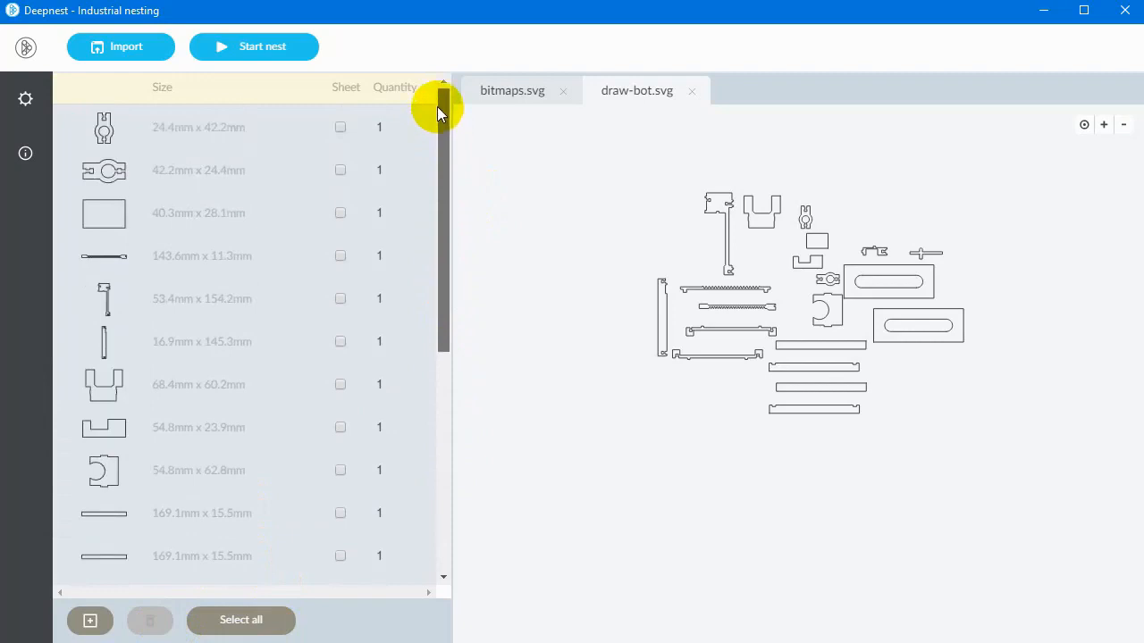
pyautogui.click(400, 127)
pyautogui.click(398, 125)
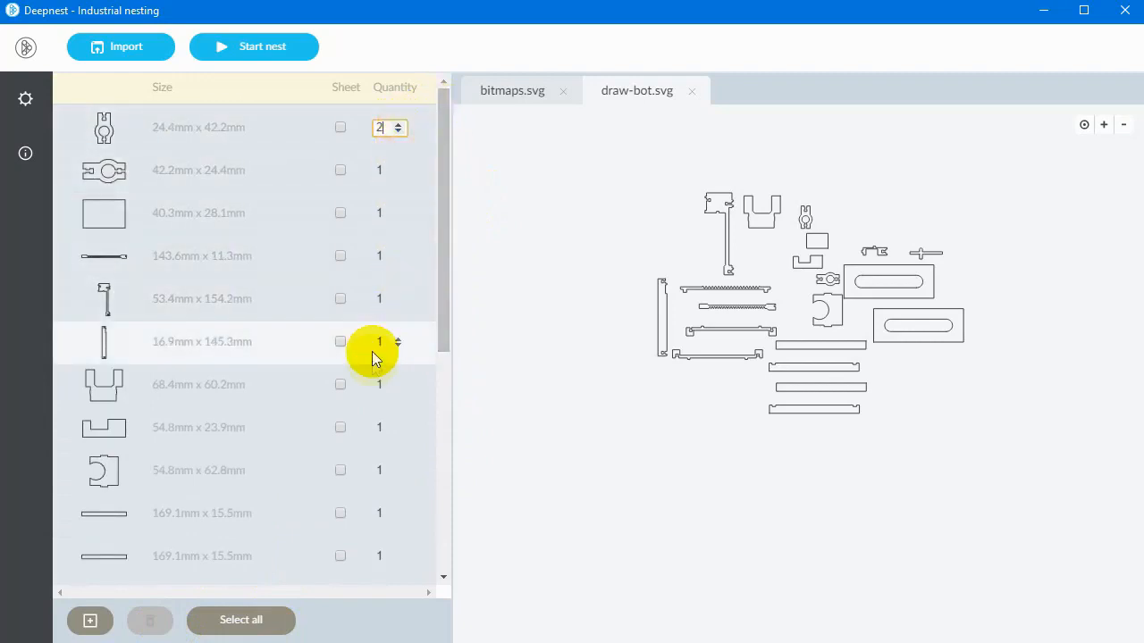
pyautogui.click(399, 382)
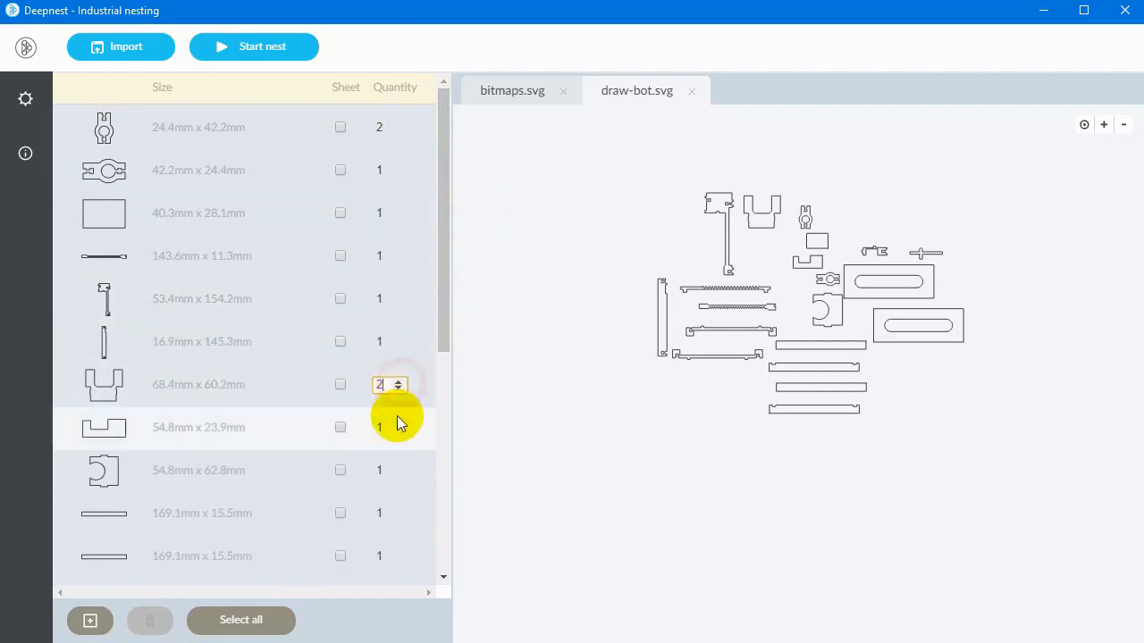
# Check the sheet marking of the 1000 x 500 mm rectangle and start nesting the draw-bot parts on it.
pyautogui.moveTo(441, 264); pyautogui.dragTo(457, 568)
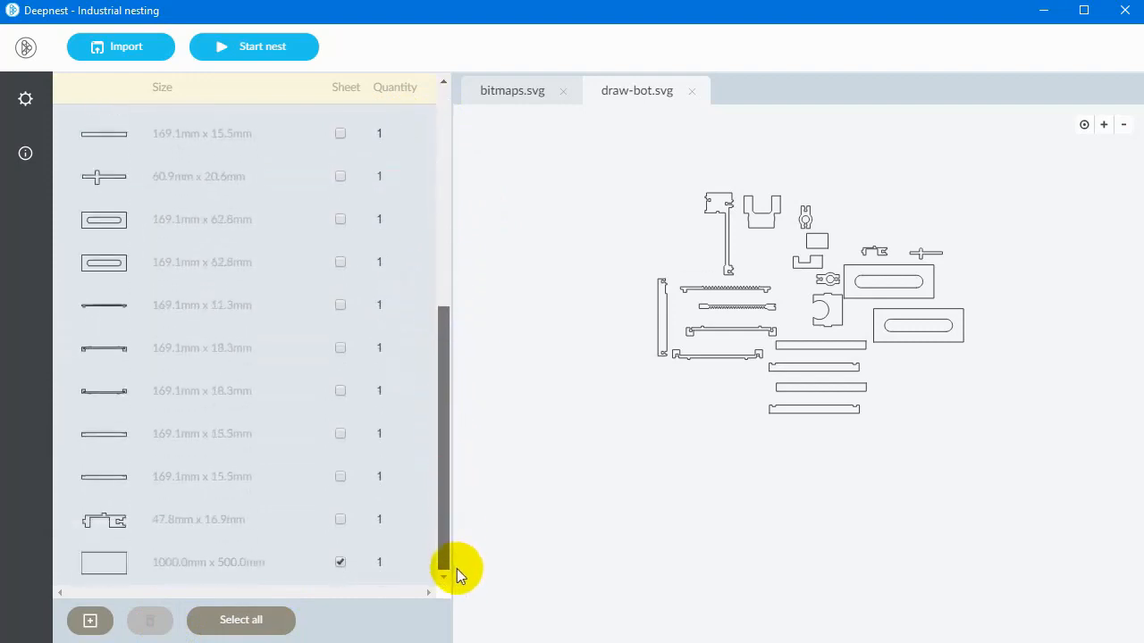
pyautogui.click(261, 52)
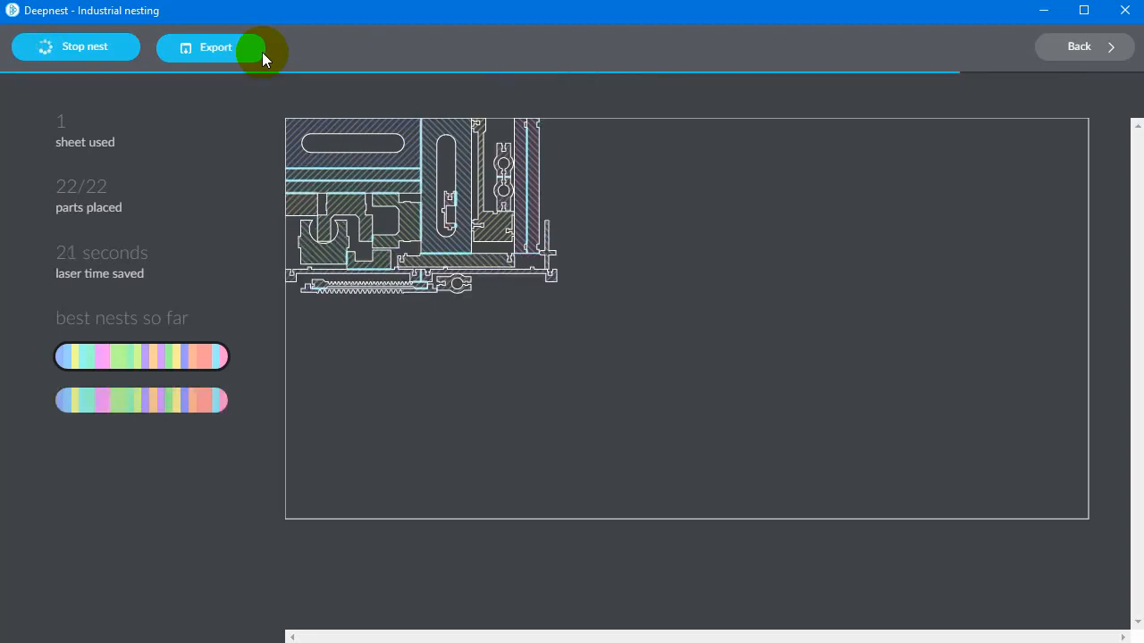
# Compare the alternative layouts among the best nests so far and return to the first one.
pyautogui.click(93, 401)
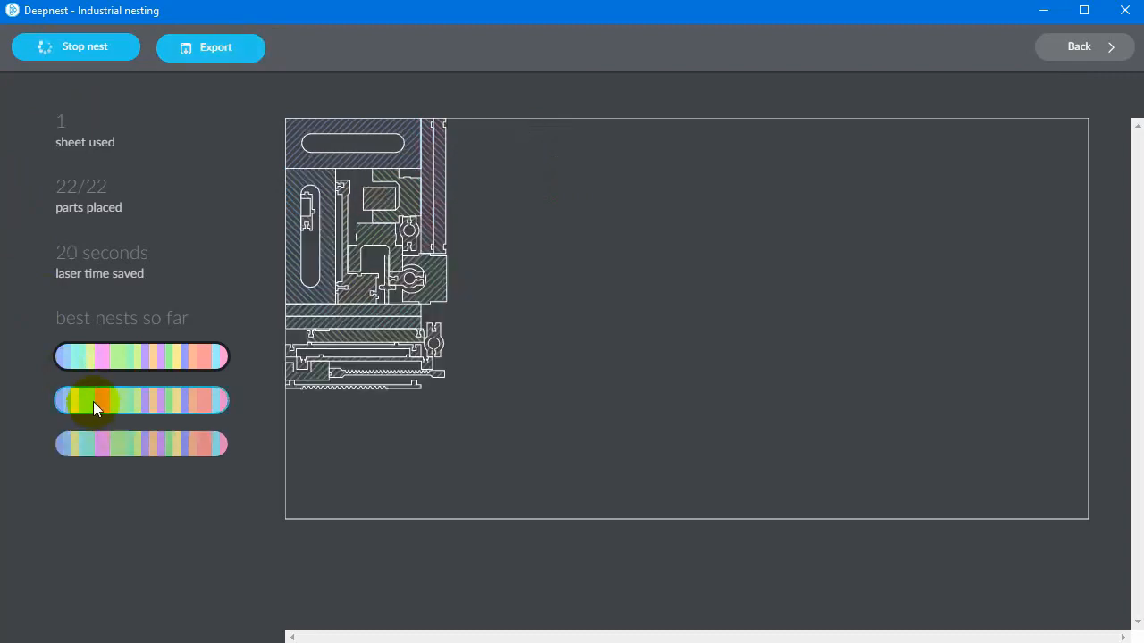
pyautogui.click(97, 451)
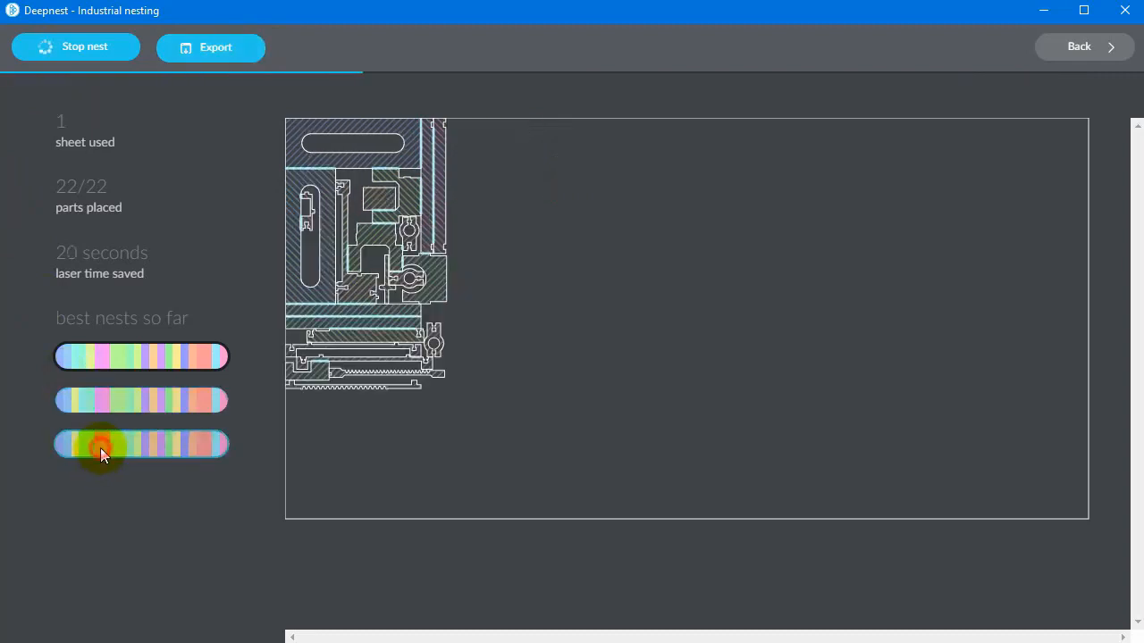
pyautogui.click(109, 417)
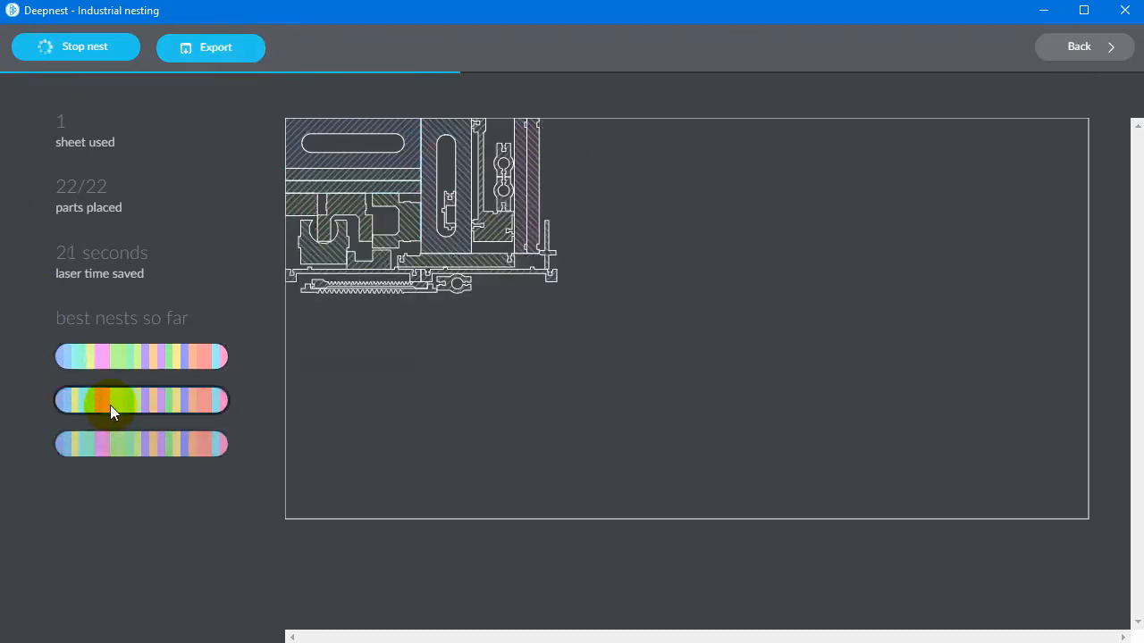
pyautogui.click(110, 359)
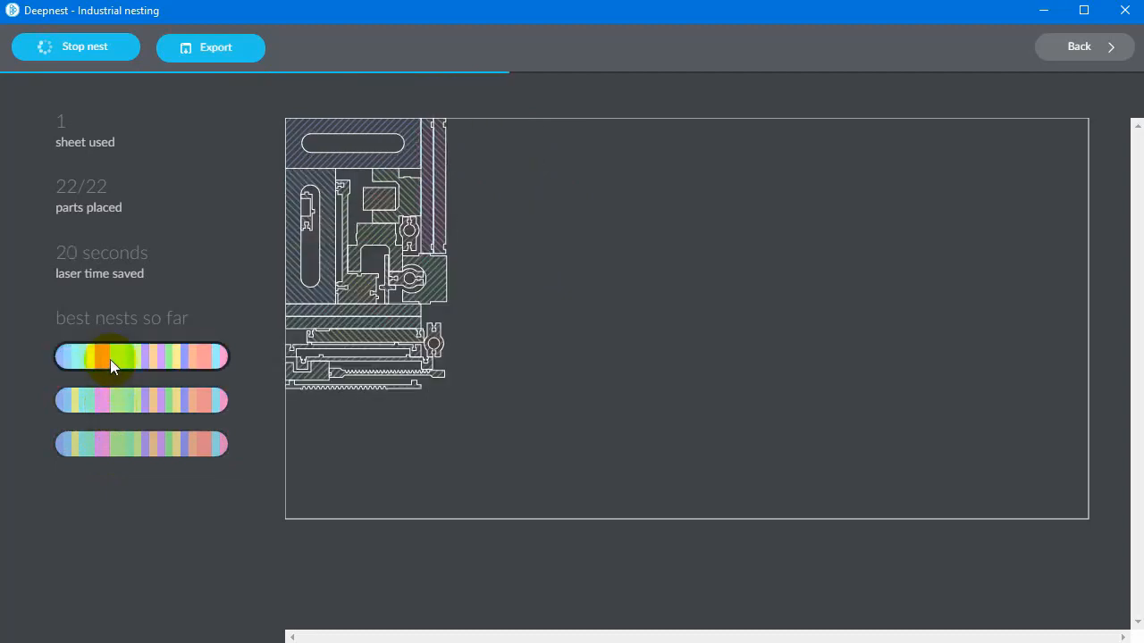
# Compare the second-best nest with the first, keep the first displayed, and stop nesting to check the export formats.
pyautogui.click(108, 404)
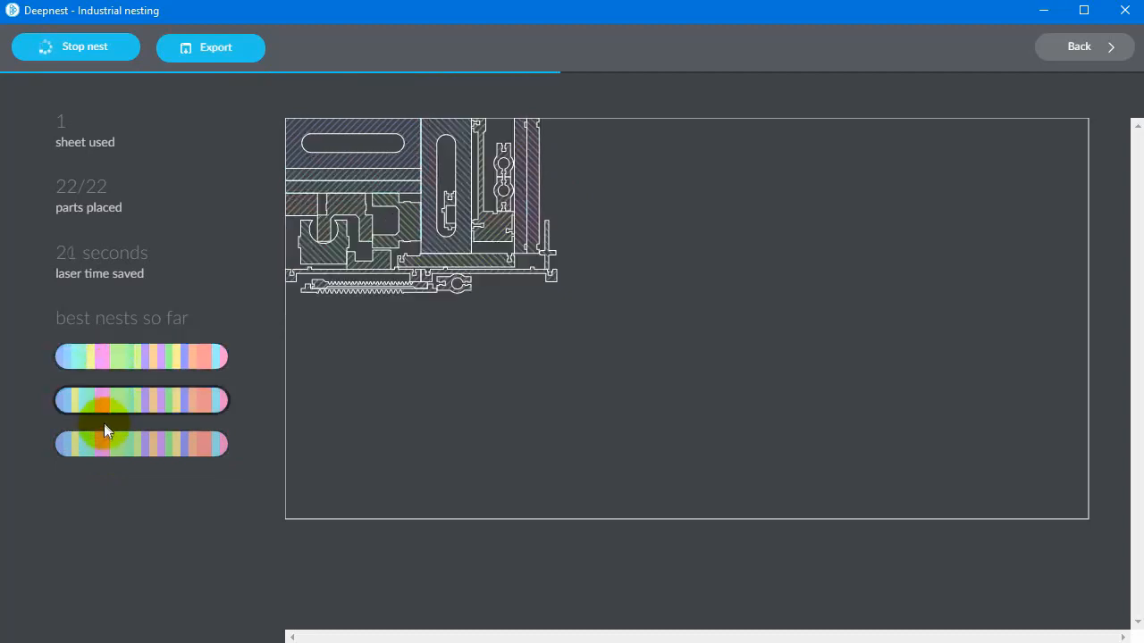
pyautogui.click(119, 361)
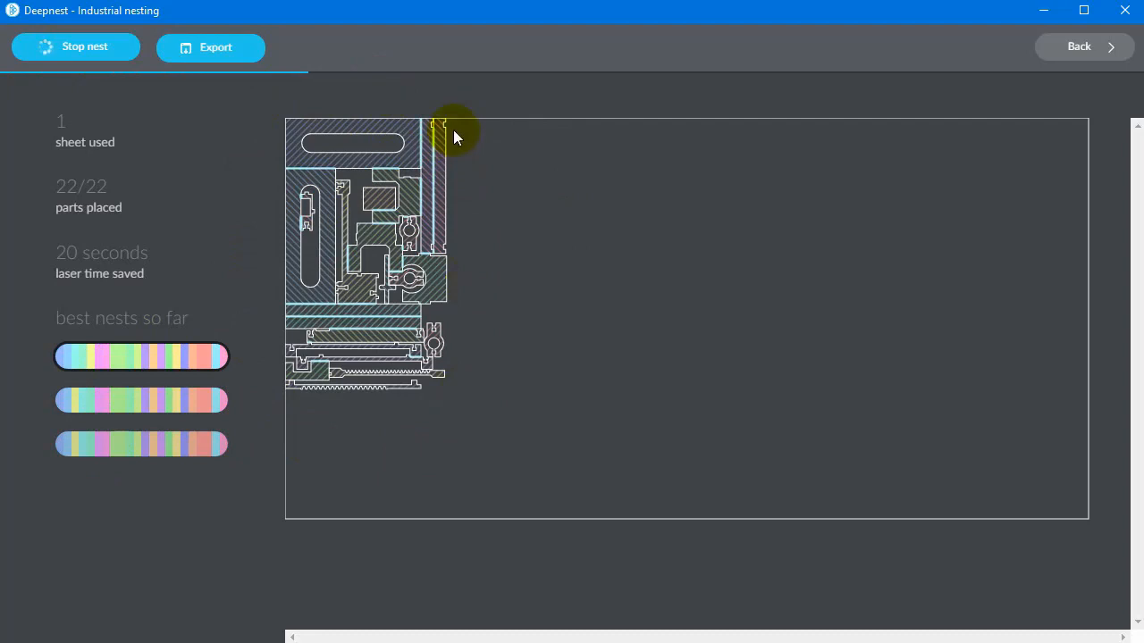
pyautogui.click(107, 52)
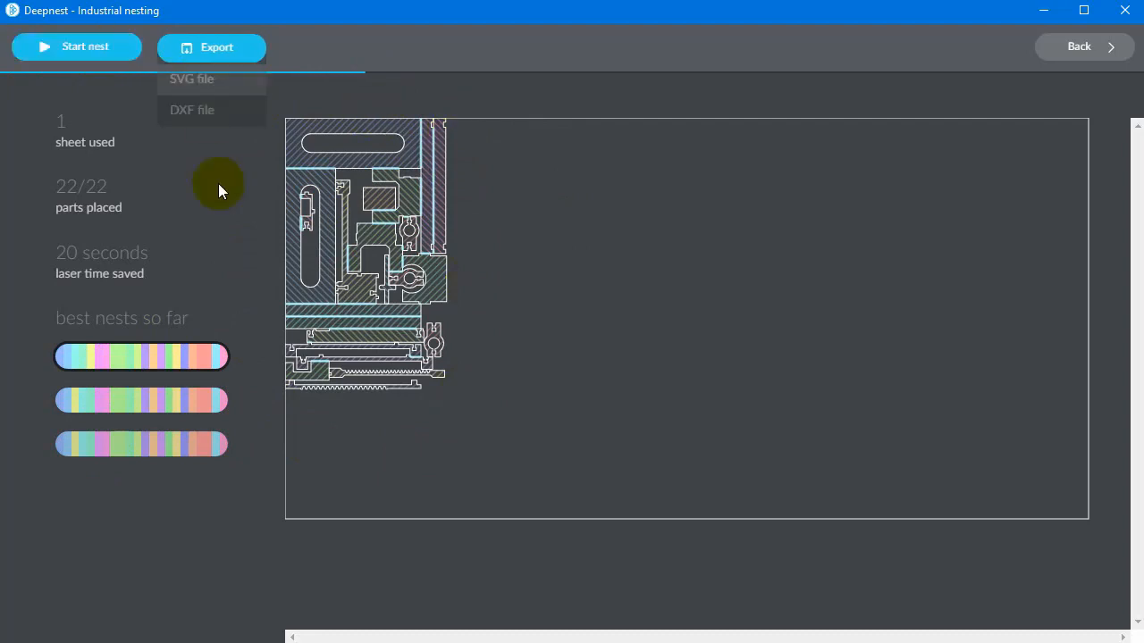
pyautogui.moveTo(211, 60)
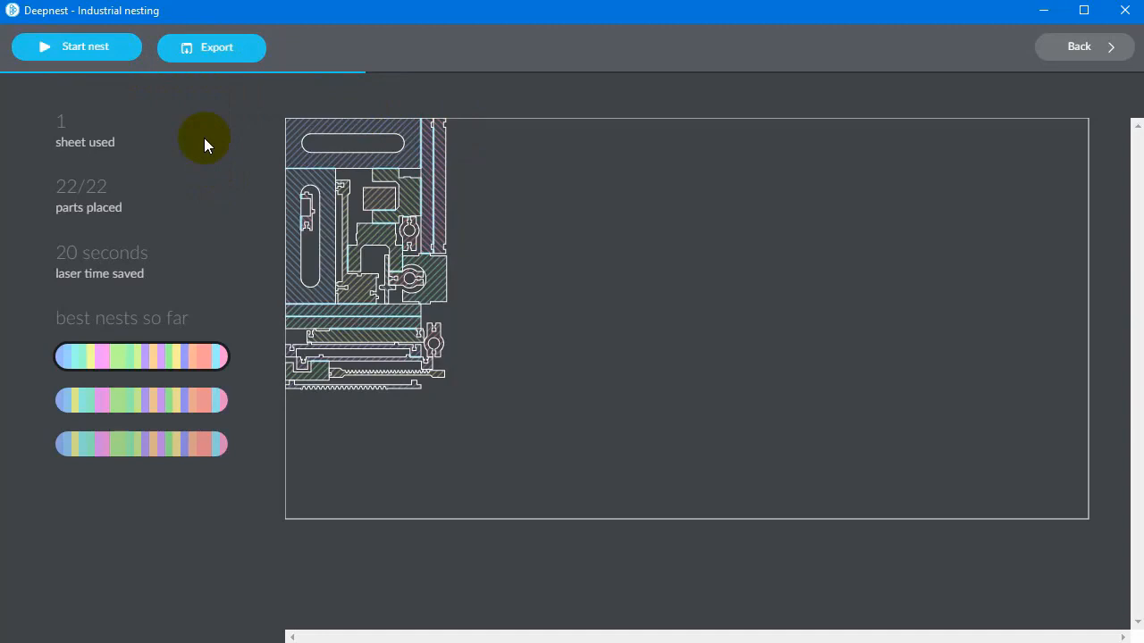
# Return to the parts list and delete the 1000 x 500 mm sheet.
pyautogui.click(1082, 48)
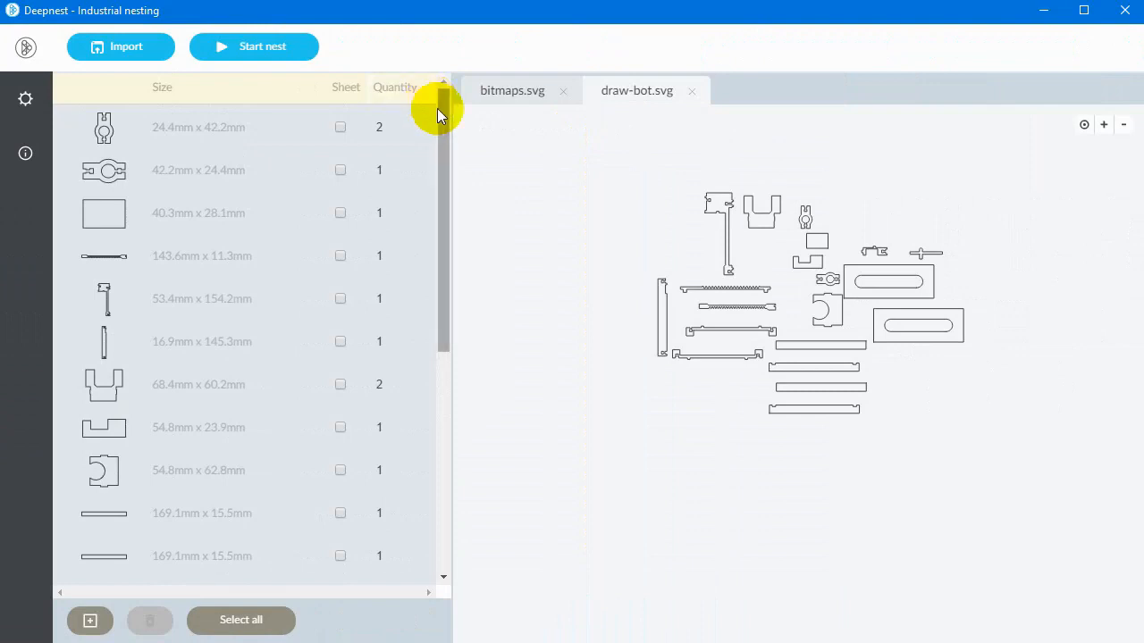
pyautogui.moveTo(443, 111); pyautogui.dragTo(457, 394)
pyautogui.click(261, 567)
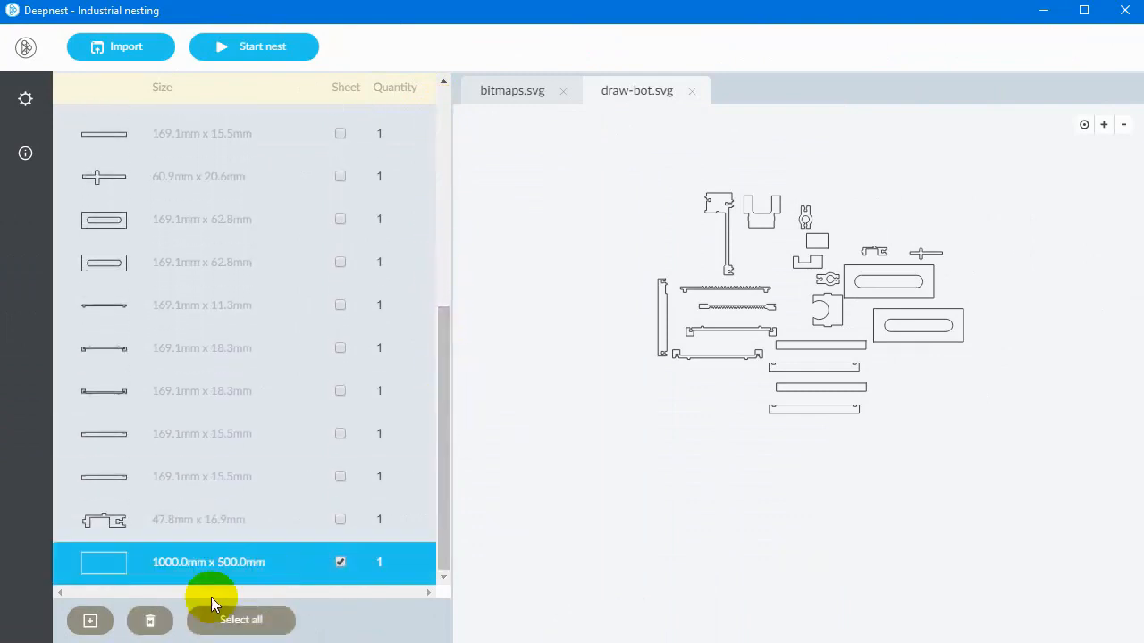
pyautogui.click(152, 621)
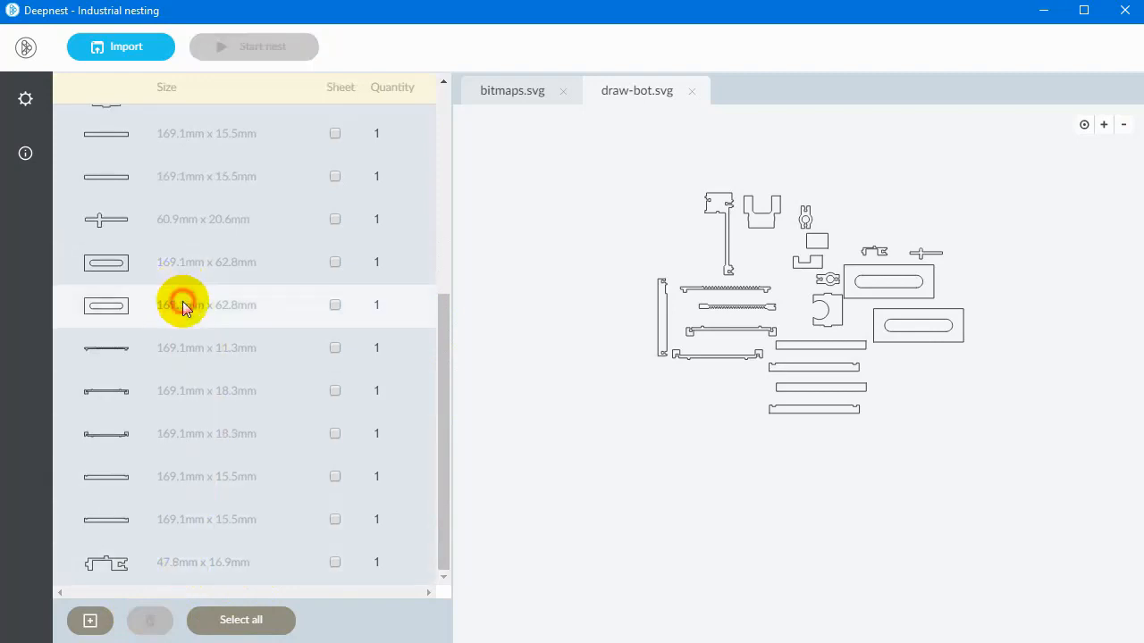
# Mark the second 169.1 x 62.8 mm slotted part as a sheet and delete the other slotted part of that size.
pyautogui.click(285, 304)
pyautogui.click(248, 262)
pyautogui.click(335, 307)
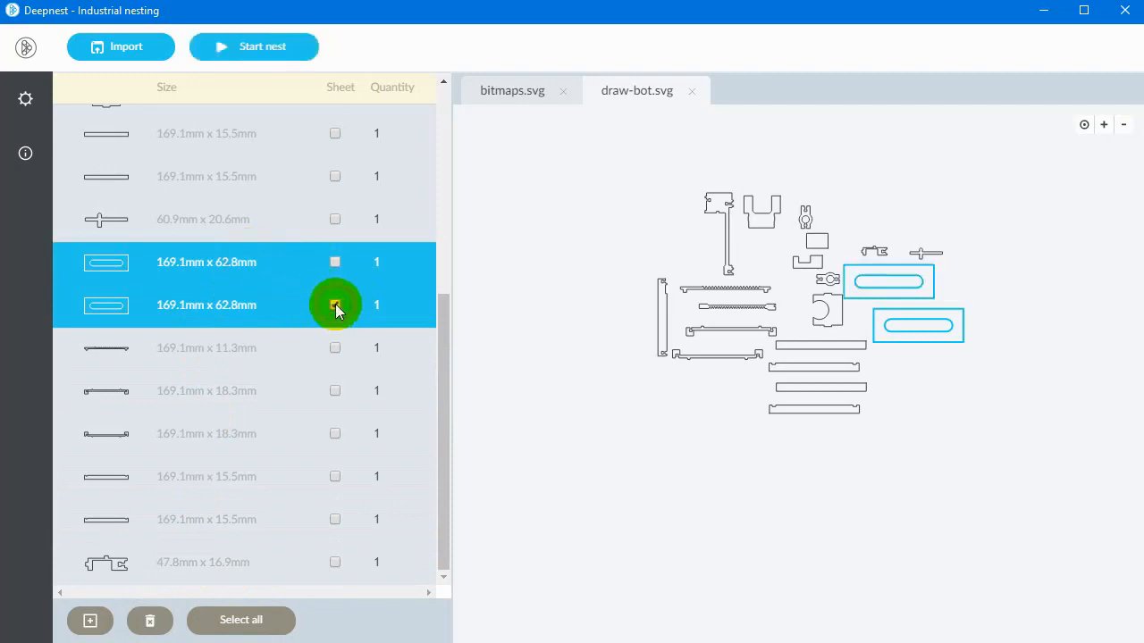
pyautogui.click(213, 263)
pyautogui.click(211, 263)
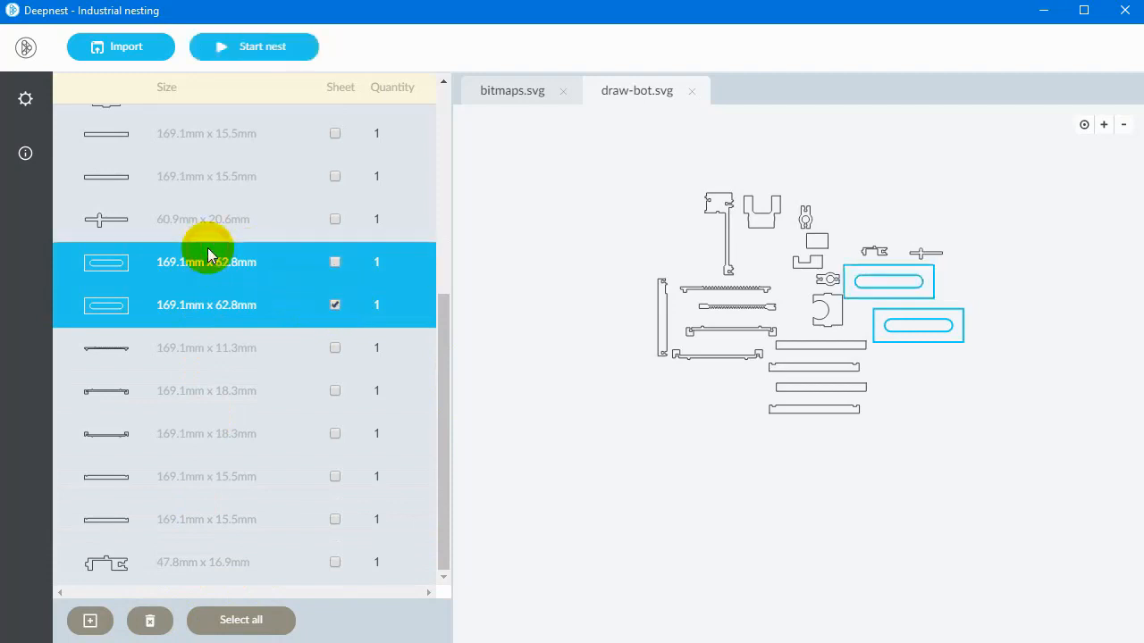
pyautogui.click(211, 303)
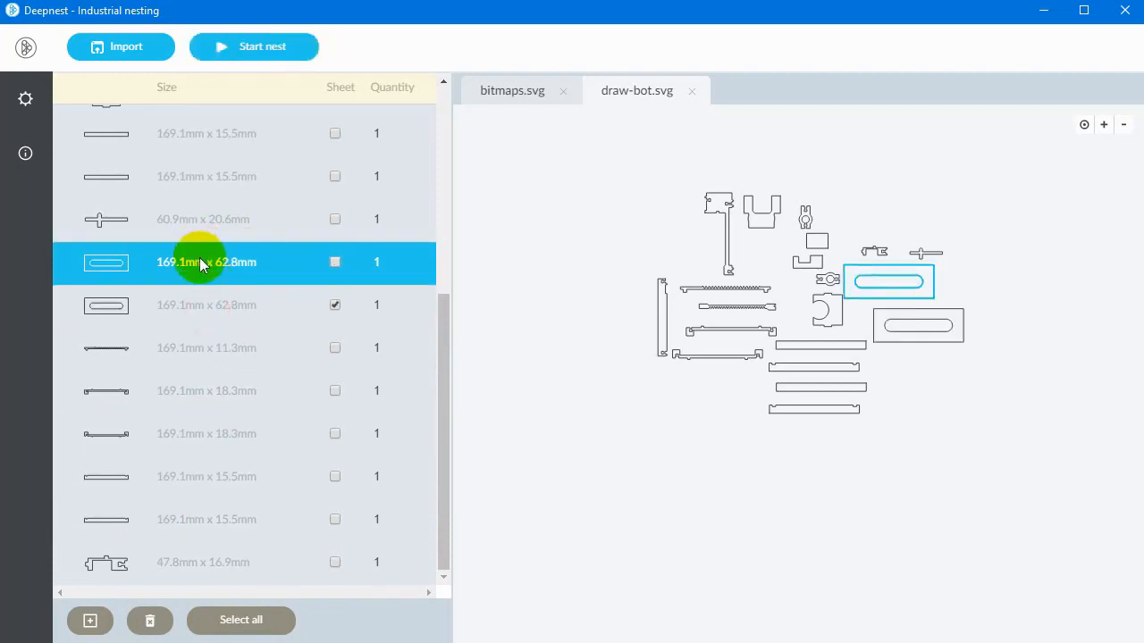
pyautogui.click(148, 621)
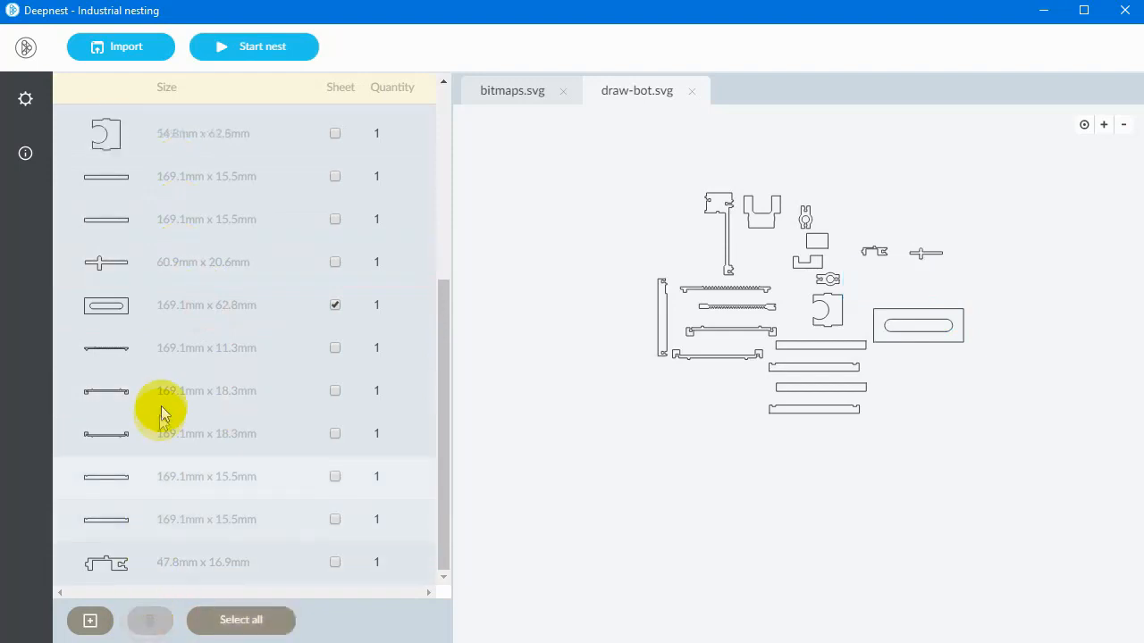
# Delete all other draw-bot parts, keeping only the 143.6 x 11.3 mm part and the slotted sheet.
pyautogui.click(174, 359)
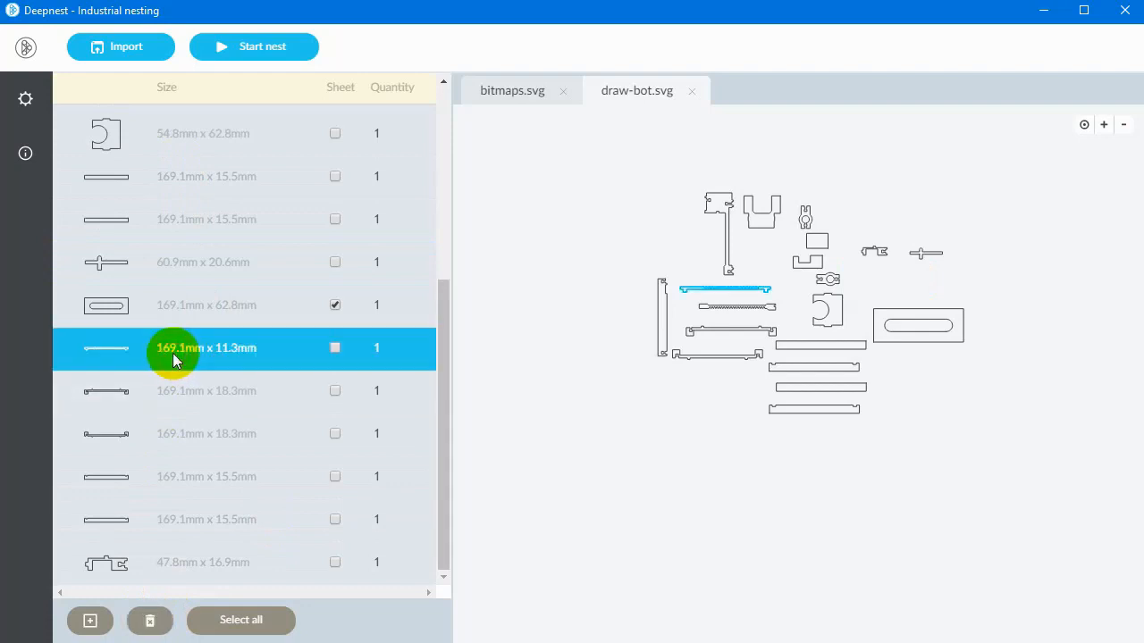
pyautogui.click(189, 523)
pyautogui.click(190, 483)
pyautogui.keyDown('shift'); pyautogui.click(192, 439); pyautogui.keyUp('shift')
pyautogui.click(169, 560)
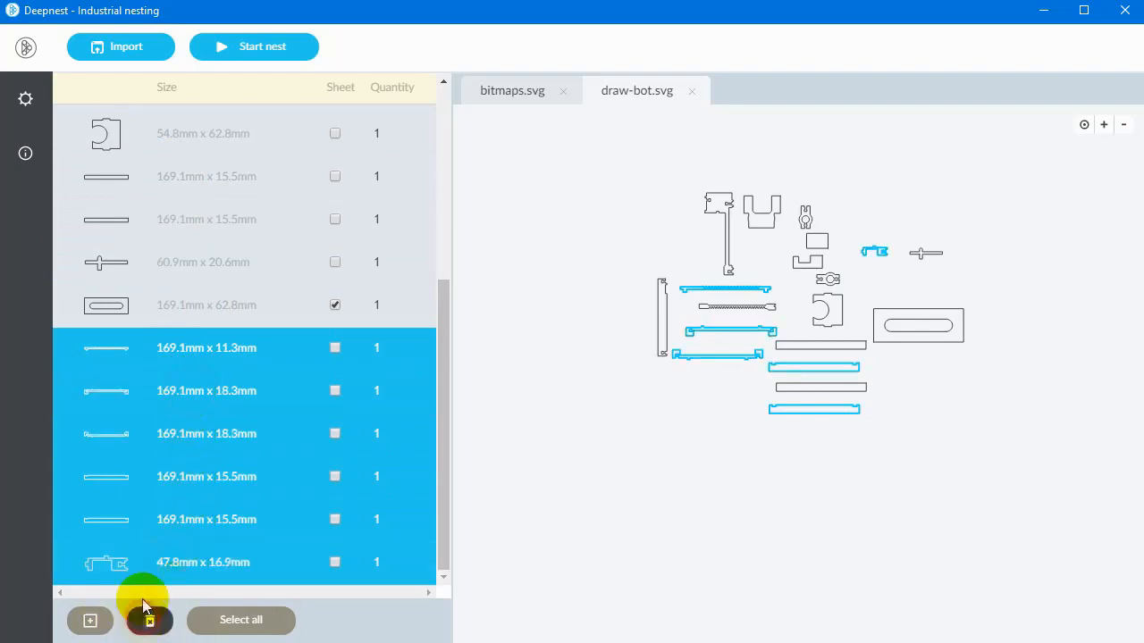
pyautogui.click(148, 620)
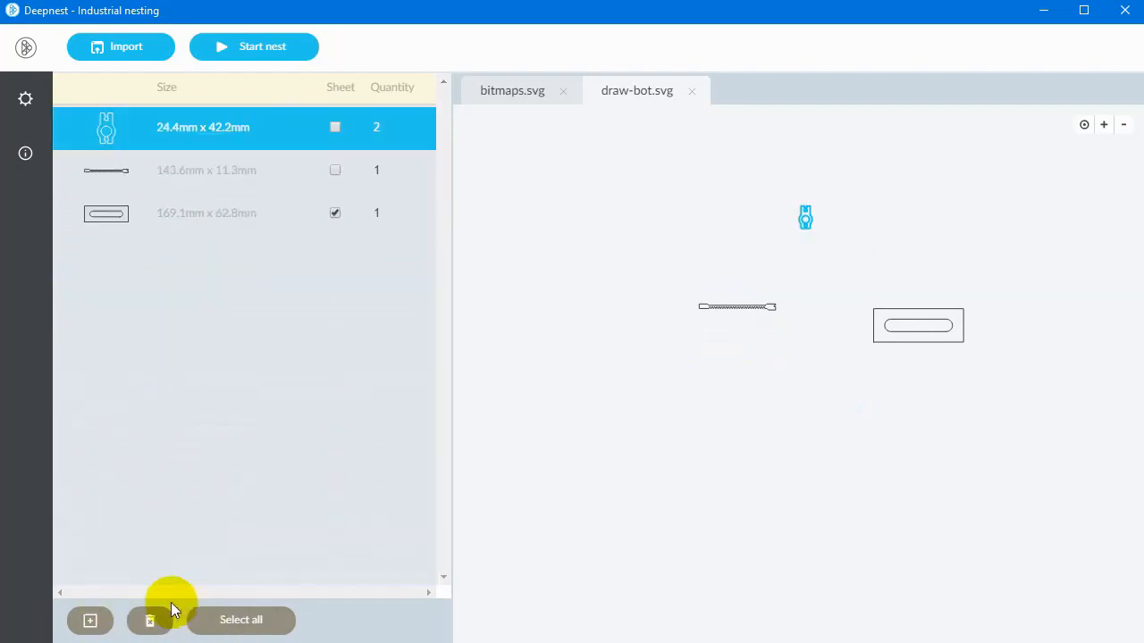
pyautogui.click(150, 621)
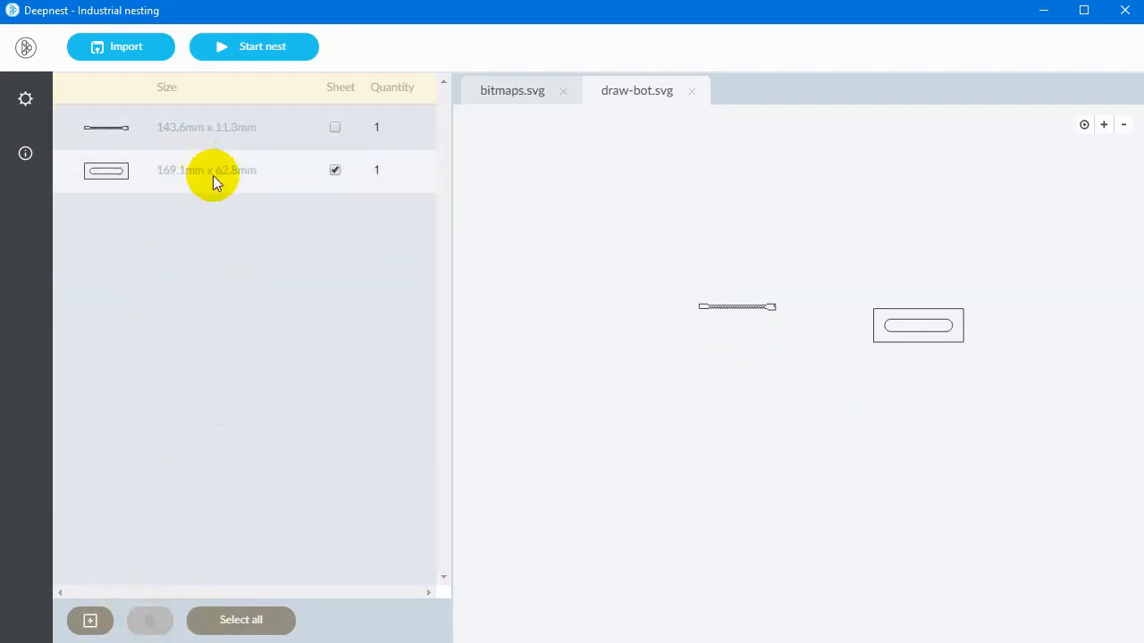
# Adjust the quantity of the 143.6 x 11.3 mm part and start nesting it on the slotted sheet.
pyautogui.click(395, 124)
pyautogui.click(245, 46)
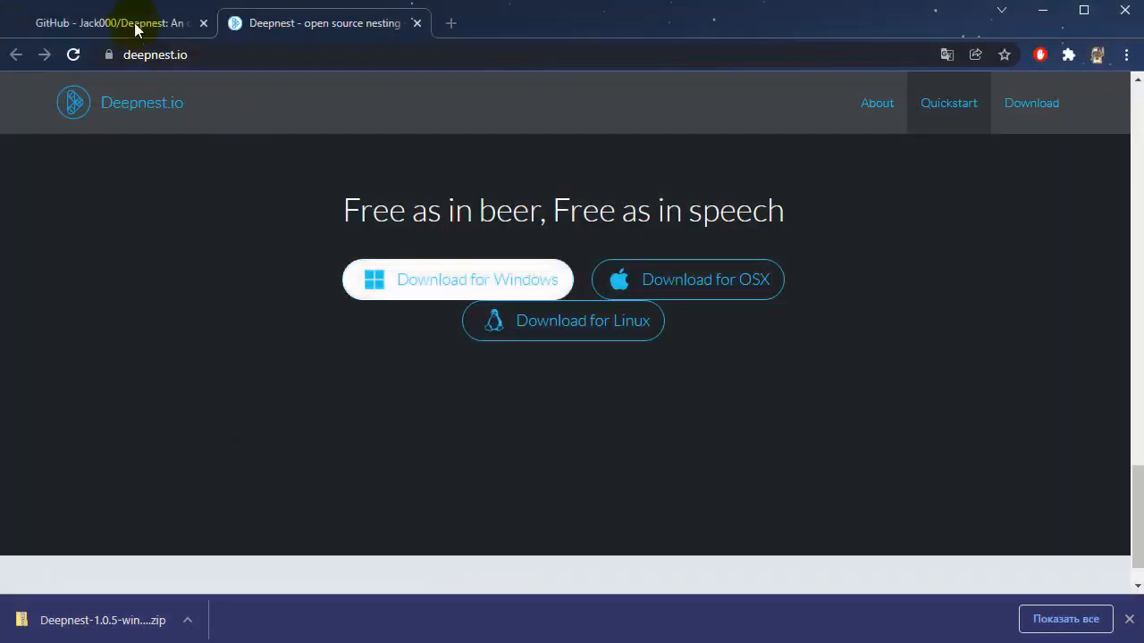
# Switch to Deepnest's GitHub repository page in the browser and look through its file list and project description.
pyautogui.click(134, 23)
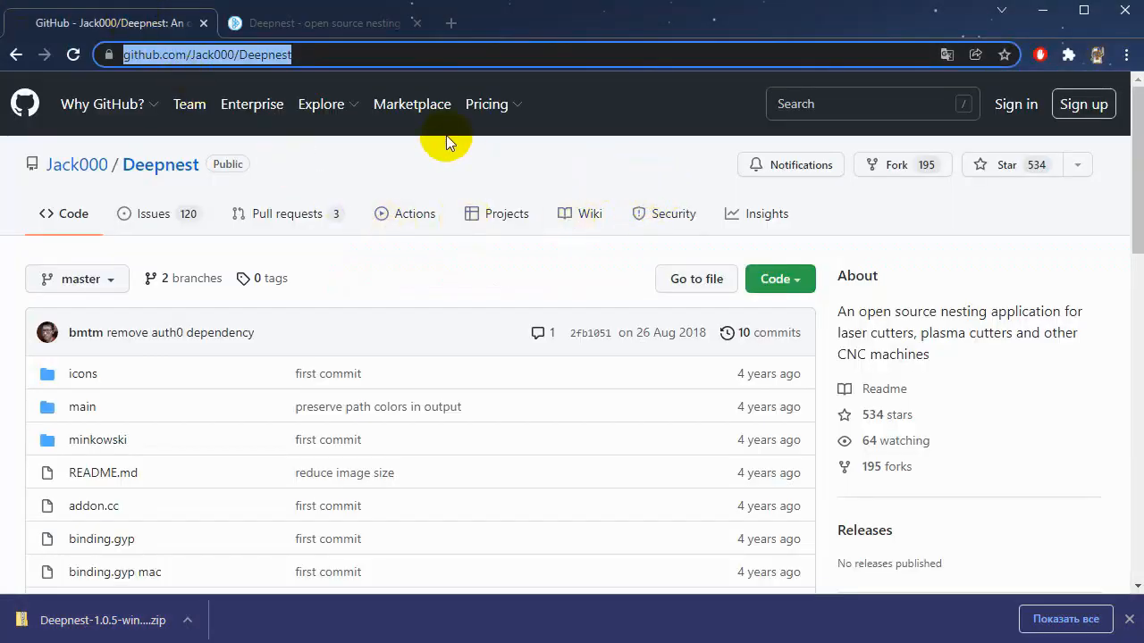
pyautogui.scroll(-3, 448, 142)
pyautogui.scroll(-5, 446, 135)
pyautogui.scroll(7, 446, 135)
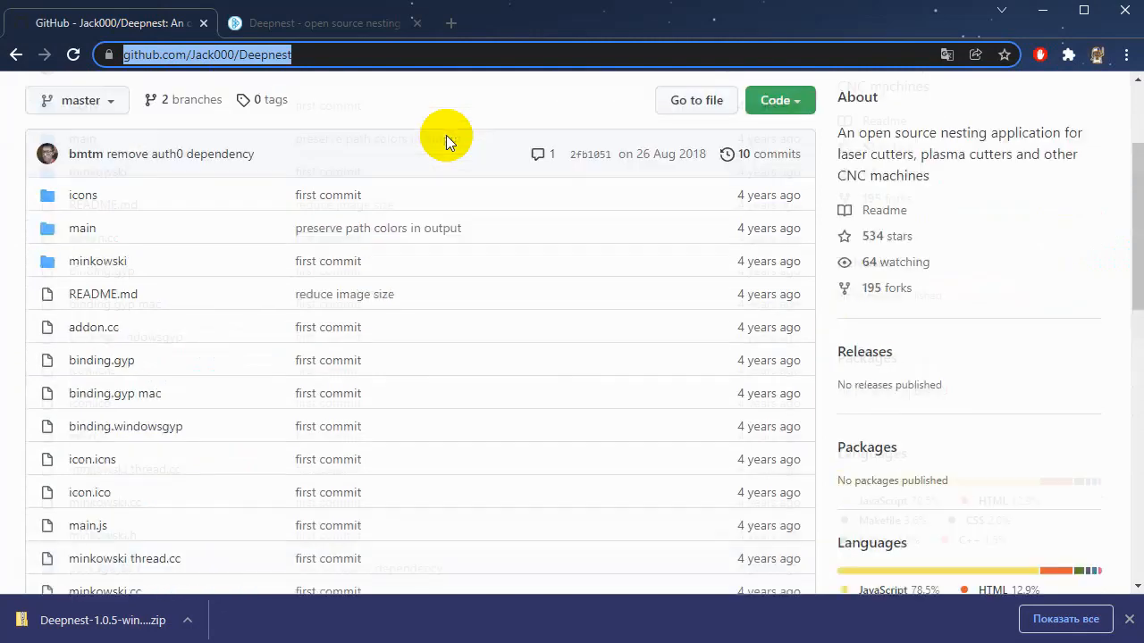